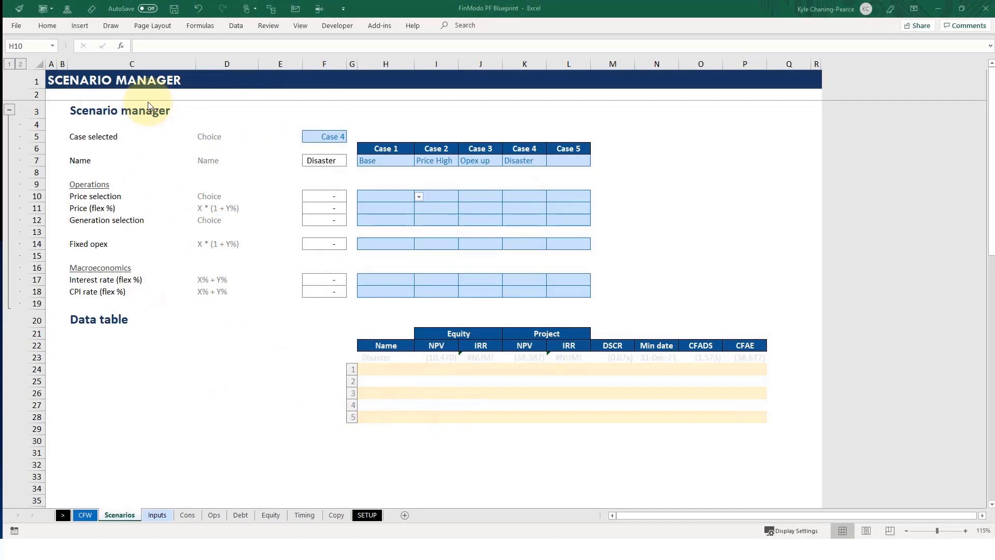
Step: Review the Case 1 inputs, scenario manager and data table areas on the Scenarios sheet
key("shift+Down")
key("shift+Down")
left_click_drag(114, 110, 130, 319)
left_click(117, 322)
left_click_drag(364, 381, 726, 414)
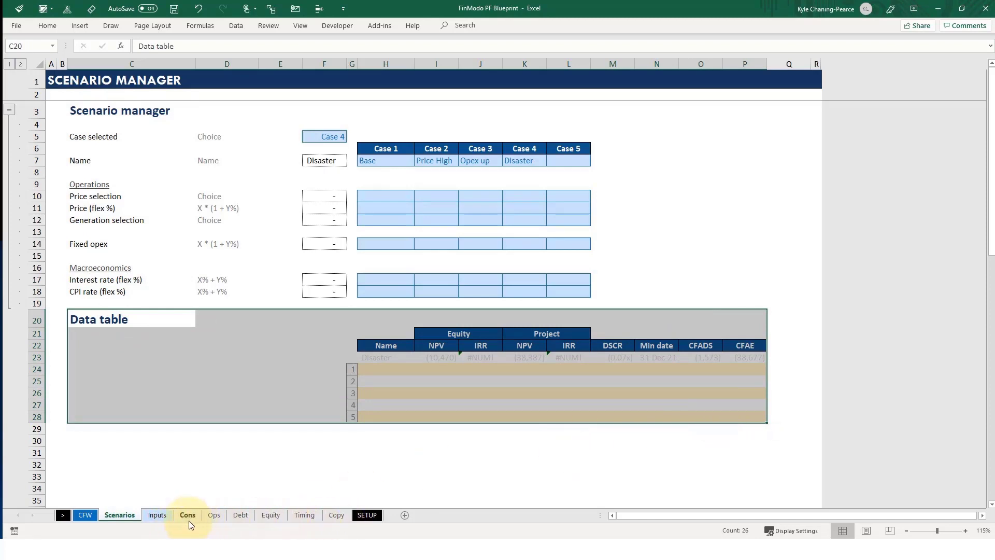
left_click(158, 515)
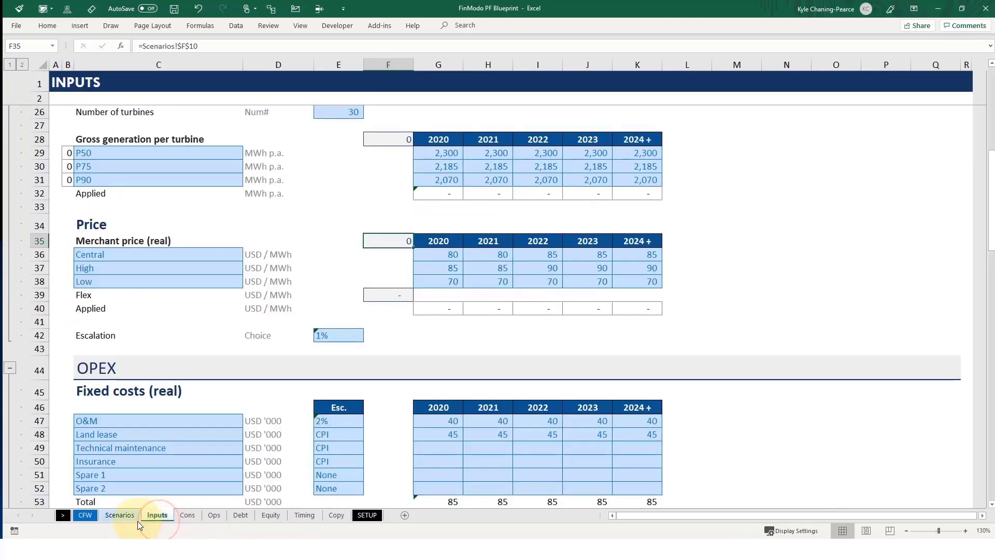
left_click(122, 516)
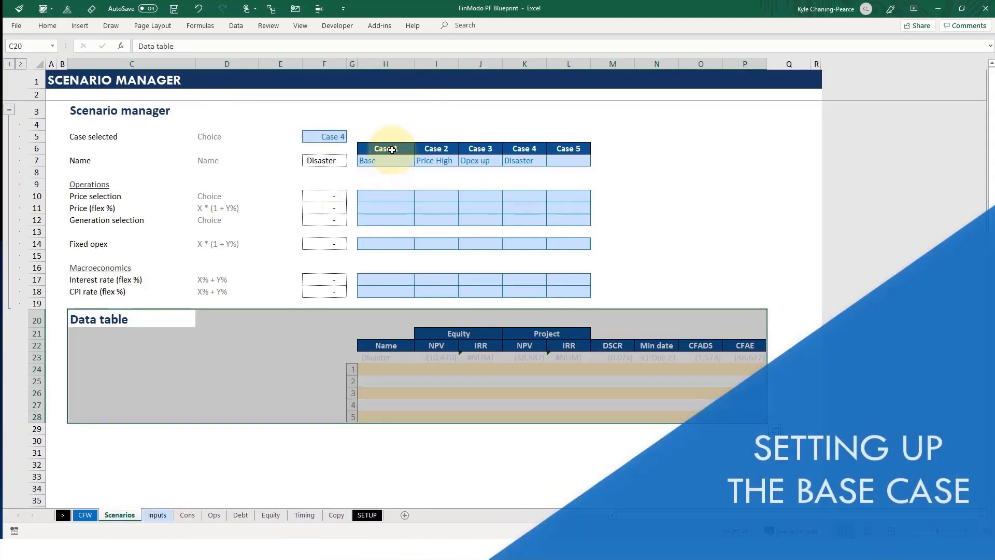
Step: Set Case 1's price selection to Central
left_click_drag(386, 149, 394, 294)
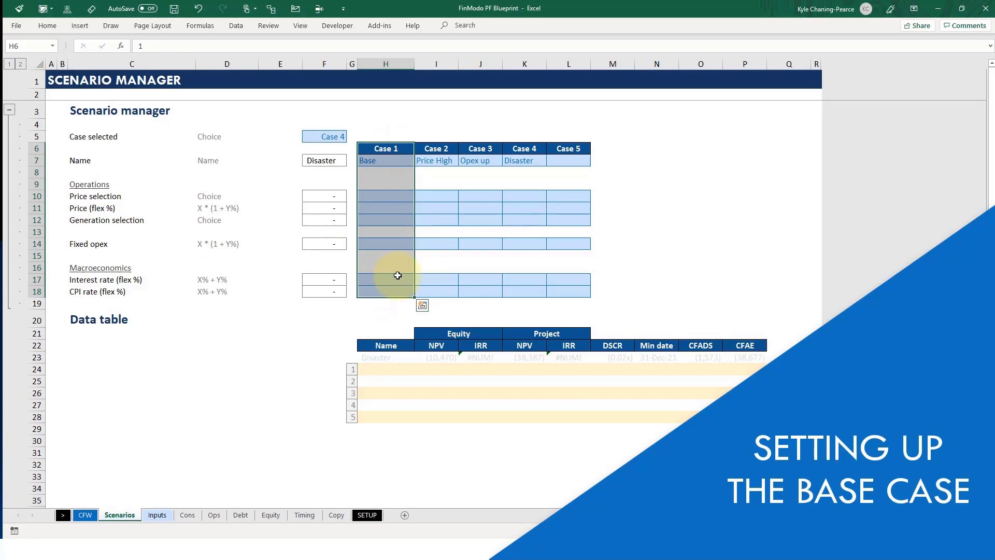
left_click(388, 197)
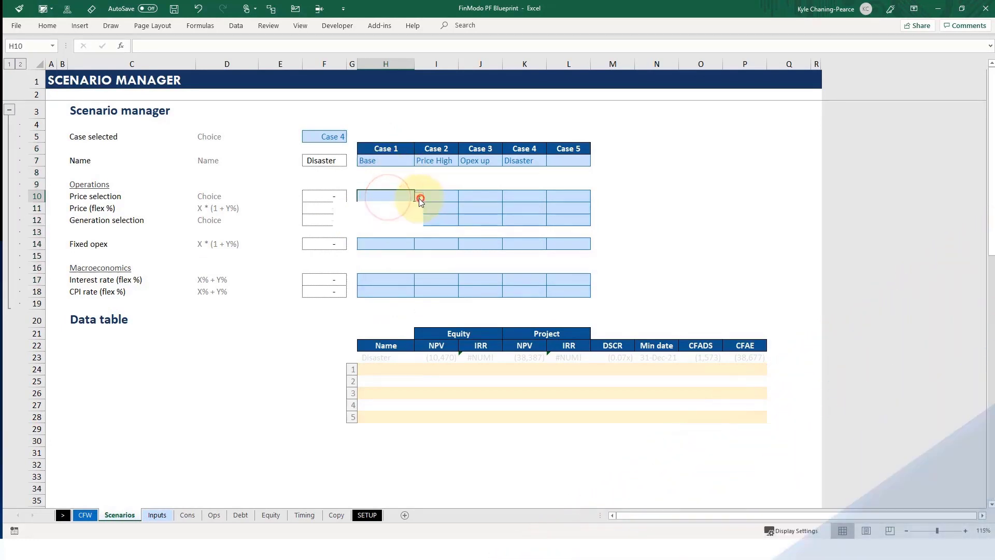
left_click(418, 197)
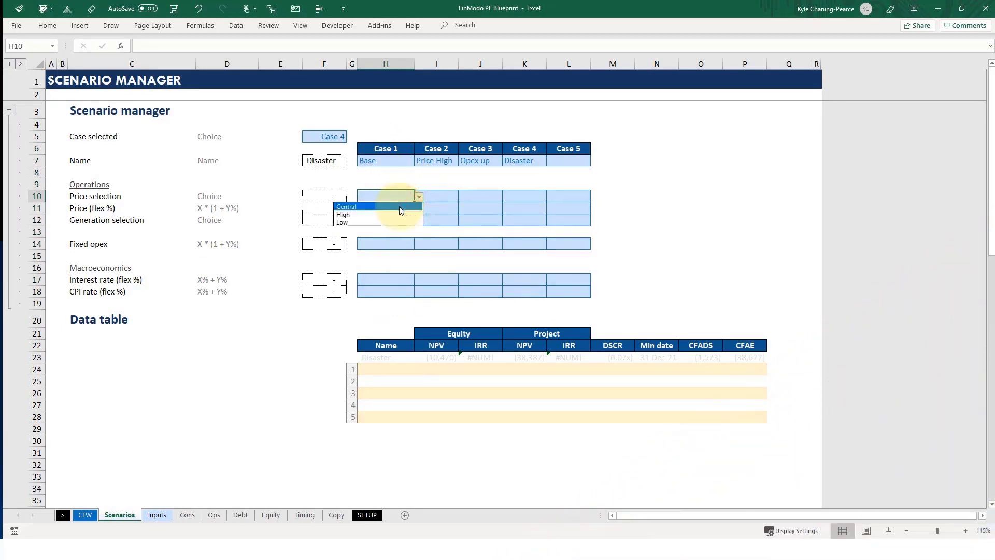
left_click(400, 208)
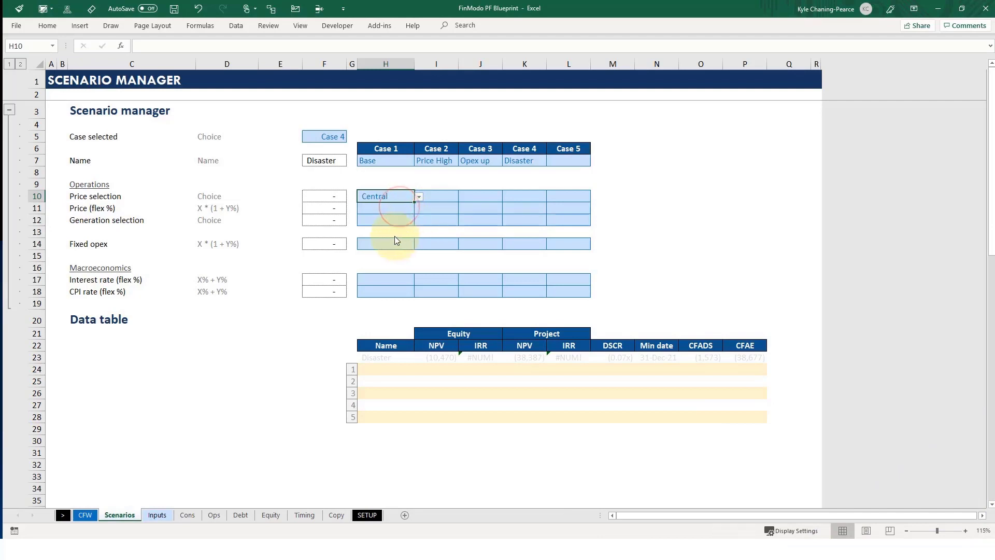
left_click(394, 235)
Step: Set Case 1's generation selection to P50
left_click(394, 218)
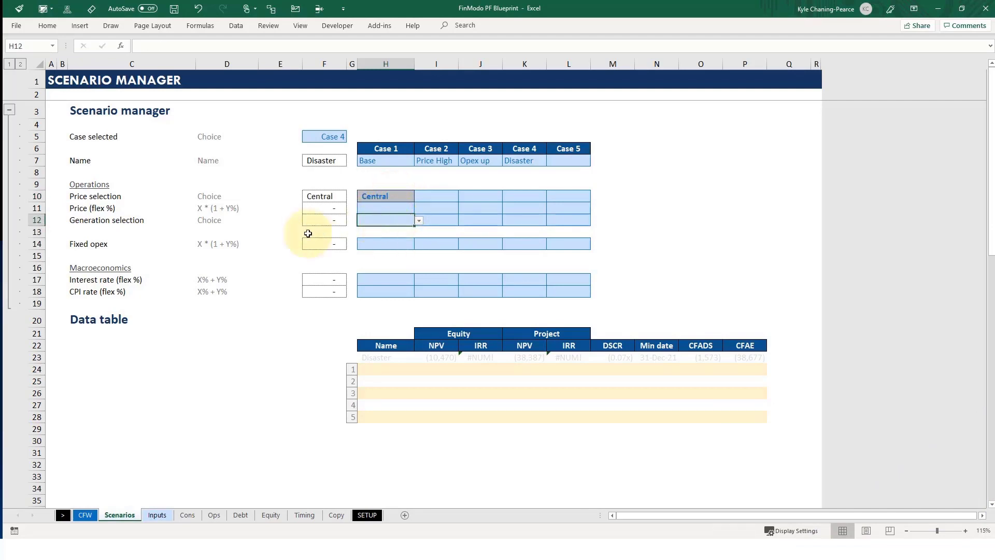
left_click(98, 223)
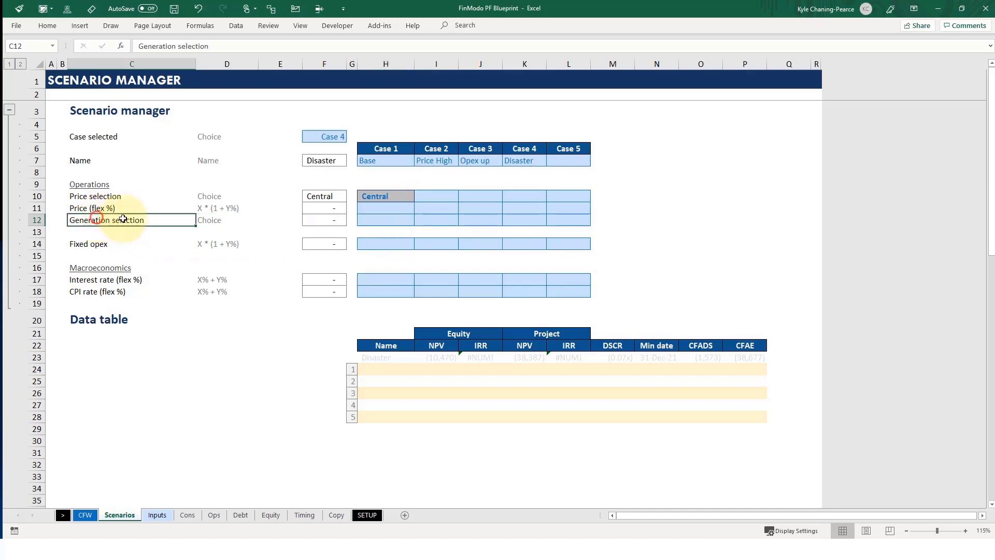
left_click(384, 220)
left_click(418, 220)
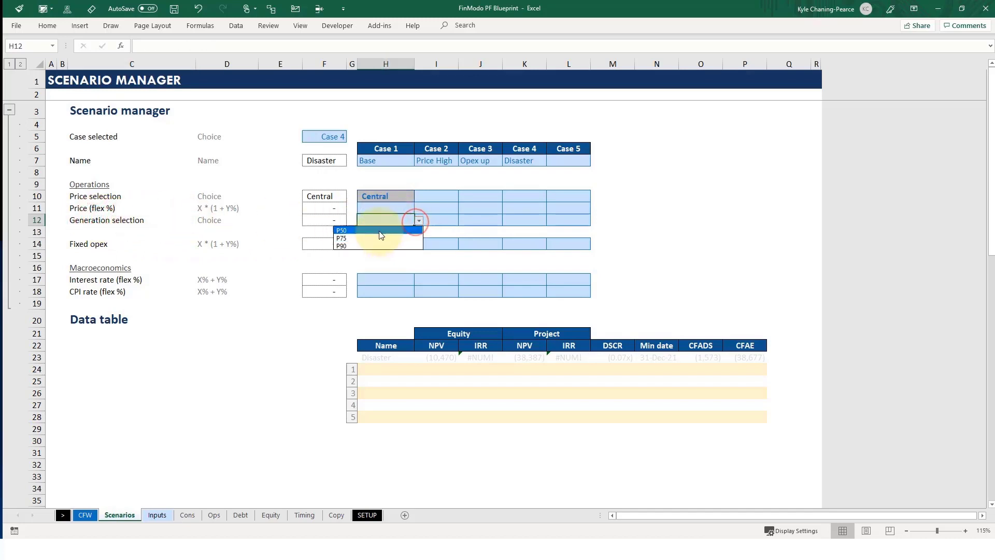
left_click(379, 230)
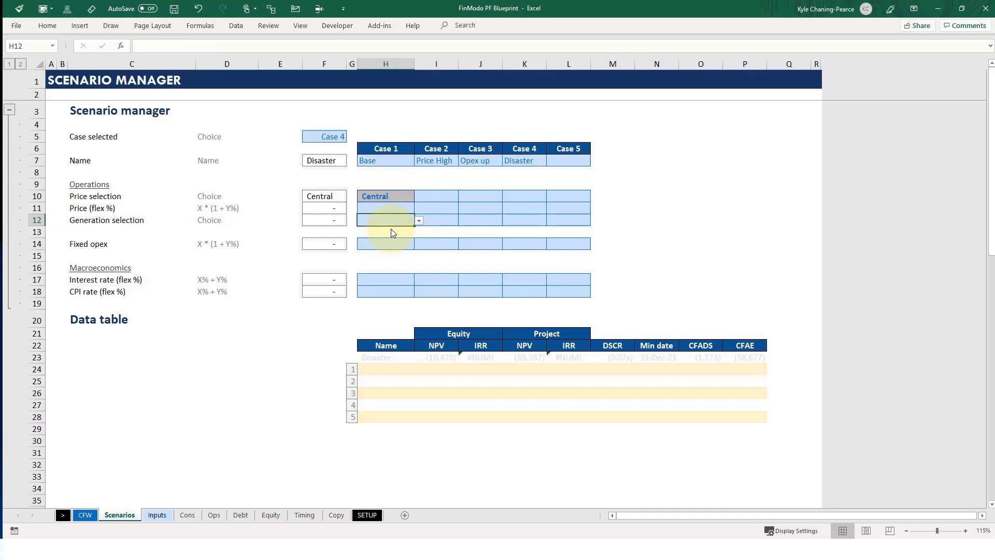
left_click(390, 230)
left_click(390, 220)
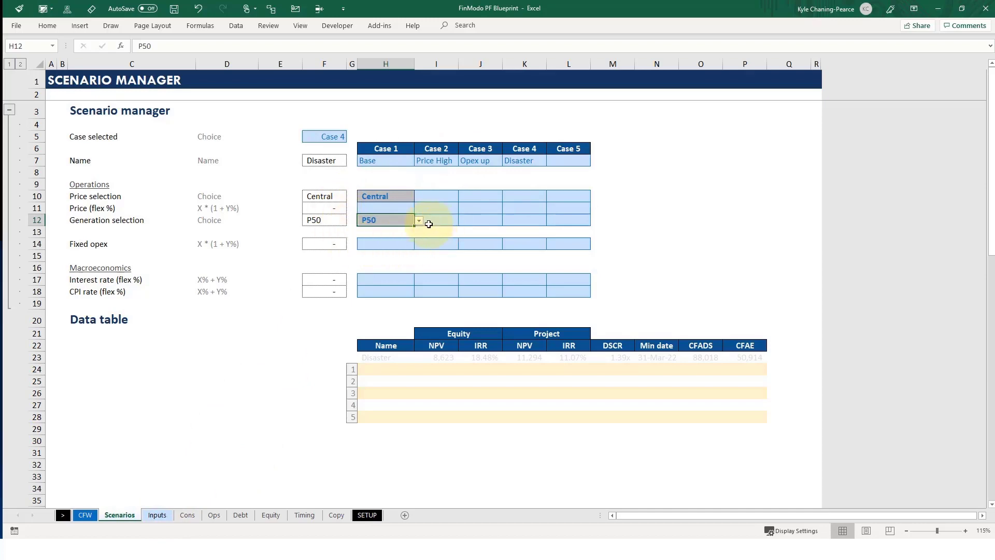
Step: On the Inputs sheet, review the Generation block's P50, P75 and P90 rows
left_click(158, 515)
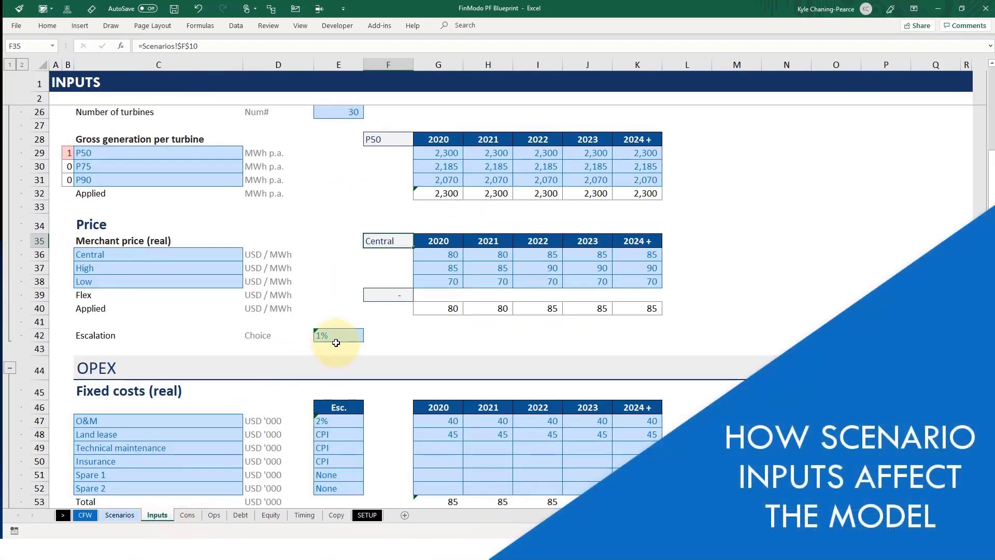
scroll(332, 336, "up", 1)
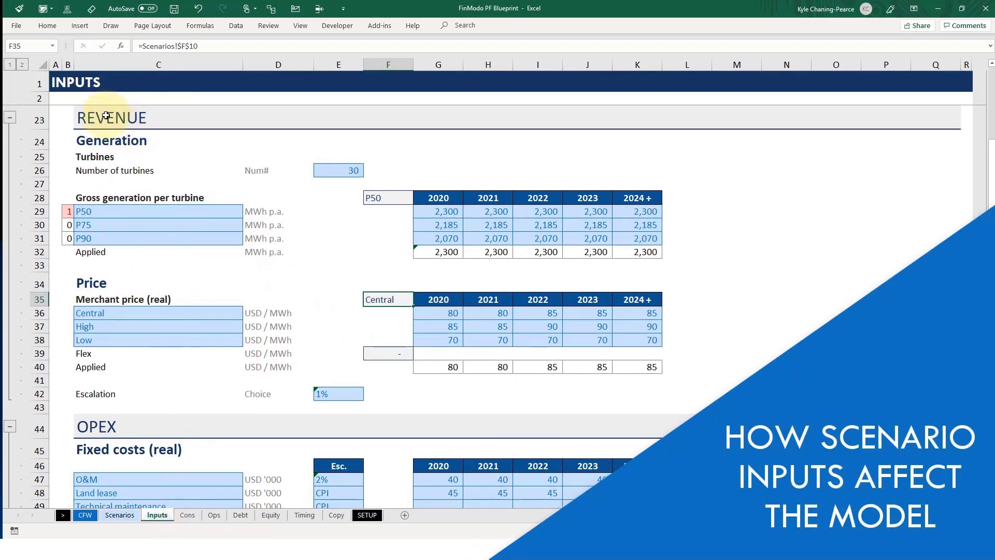
left_click_drag(118, 141, 596, 245)
left_click(452, 210)
left_click_drag(451, 223, 441, 239)
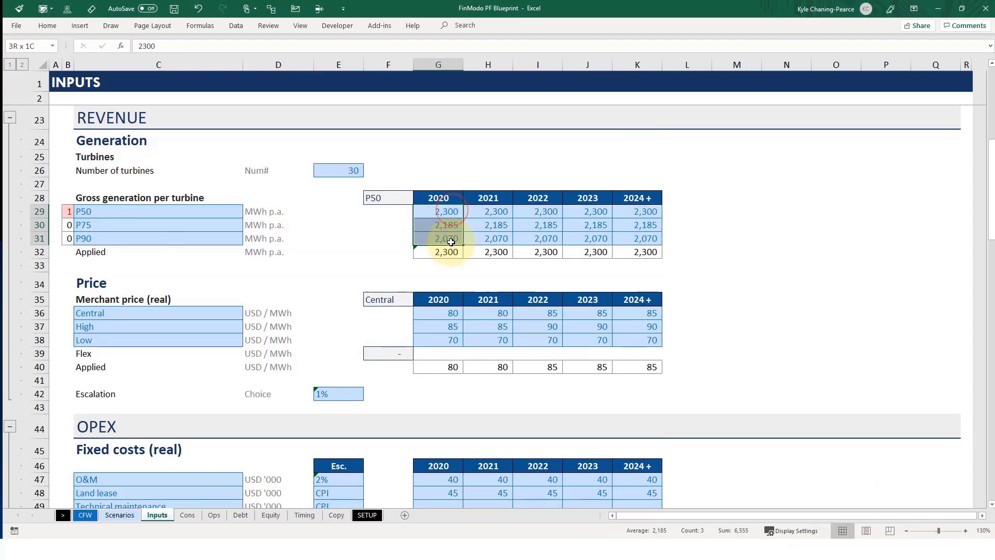
key("shift+space")
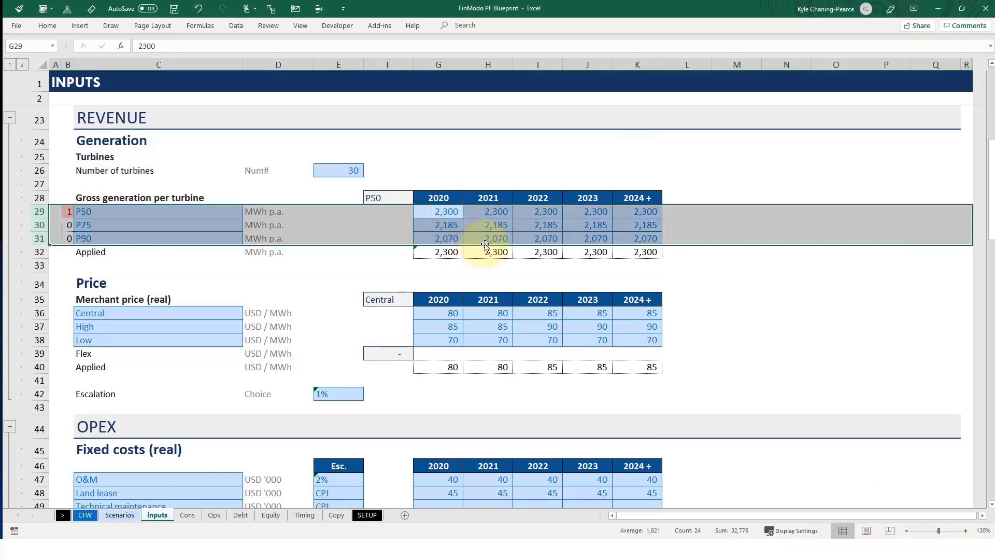
left_click(434, 214)
key("shift+space")
key("Down")
key("shift+space")
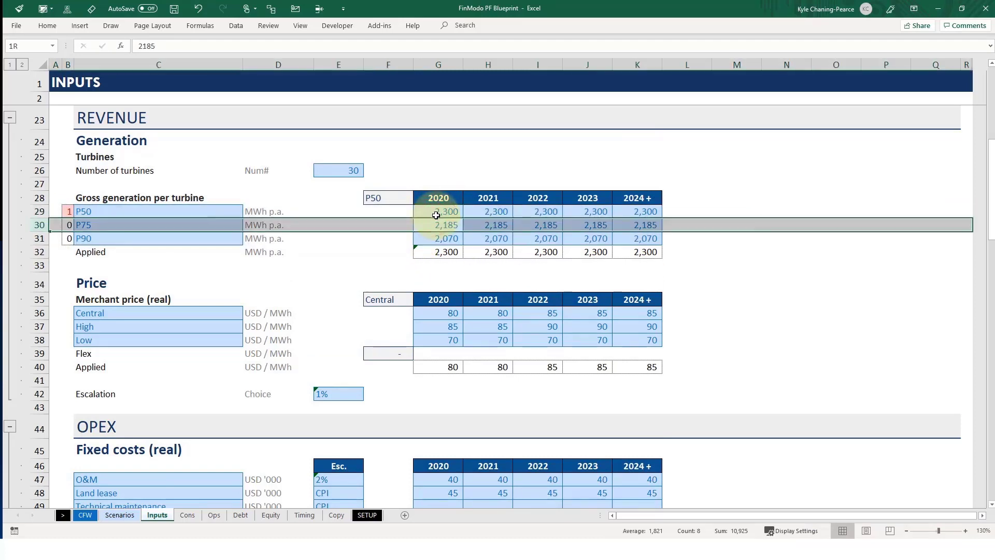
key("Down")
key("shift+space")
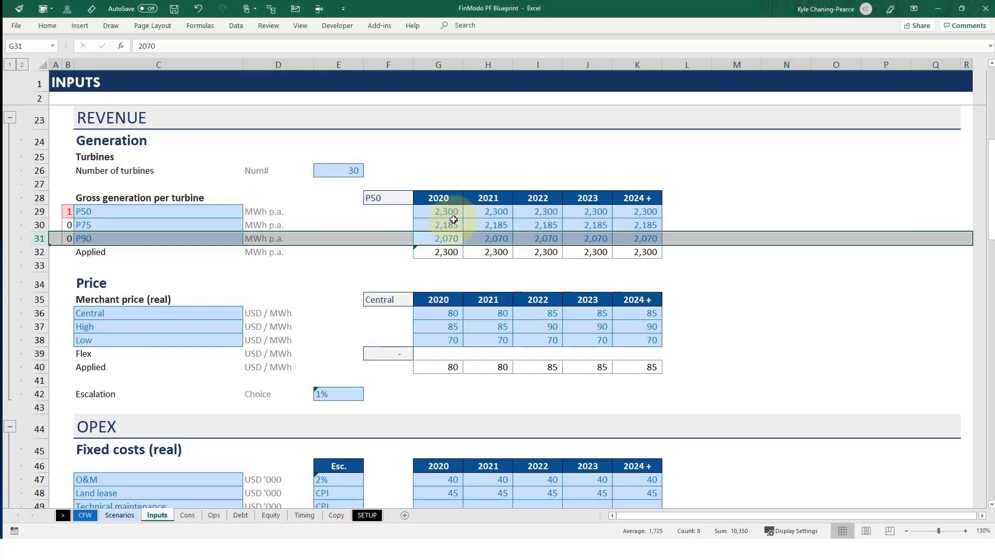
Step: Trace dependents of the 2020 P50 generation figure to the Applied generation row
left_click(449, 213)
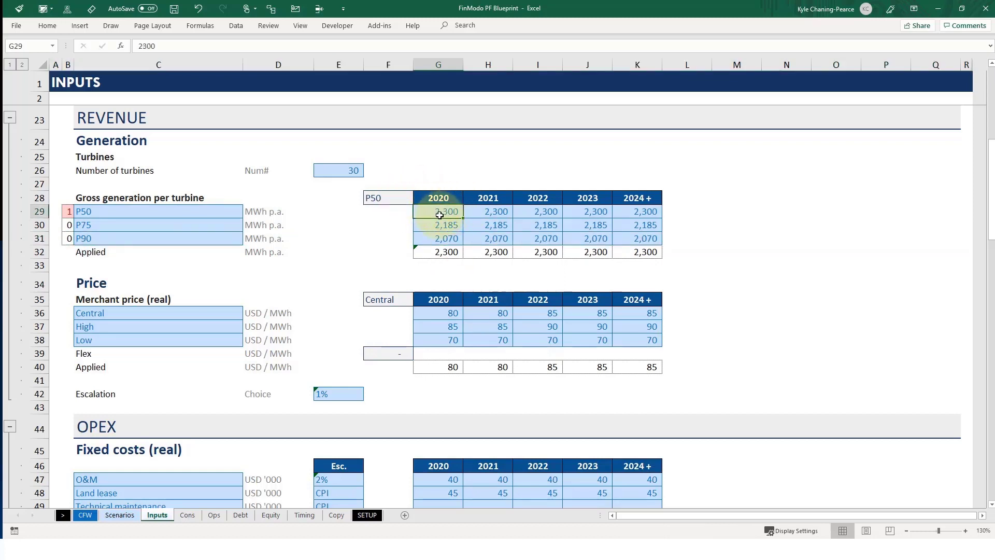
key("alt")
key("m")
key("d")
left_click(449, 253)
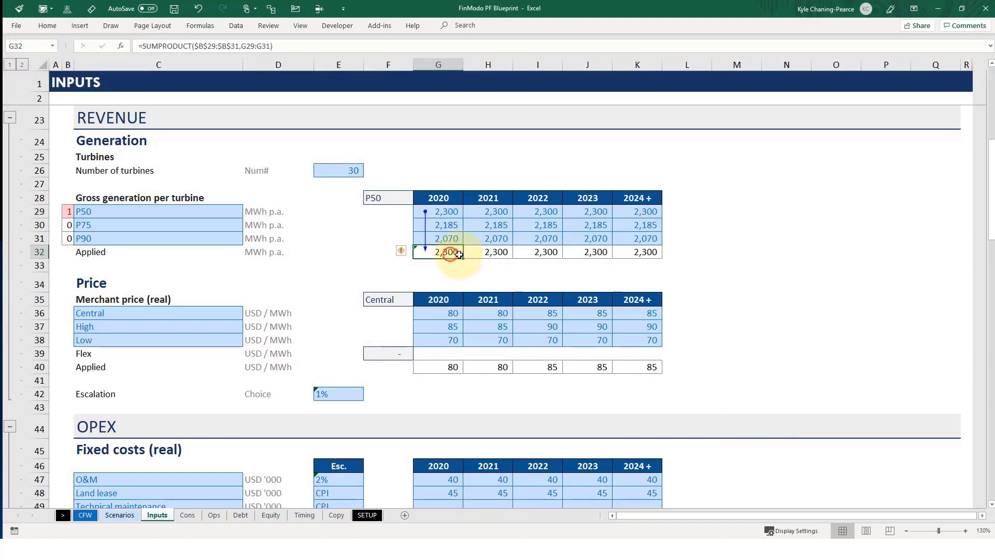
key("shift+space")
left_click(454, 255)
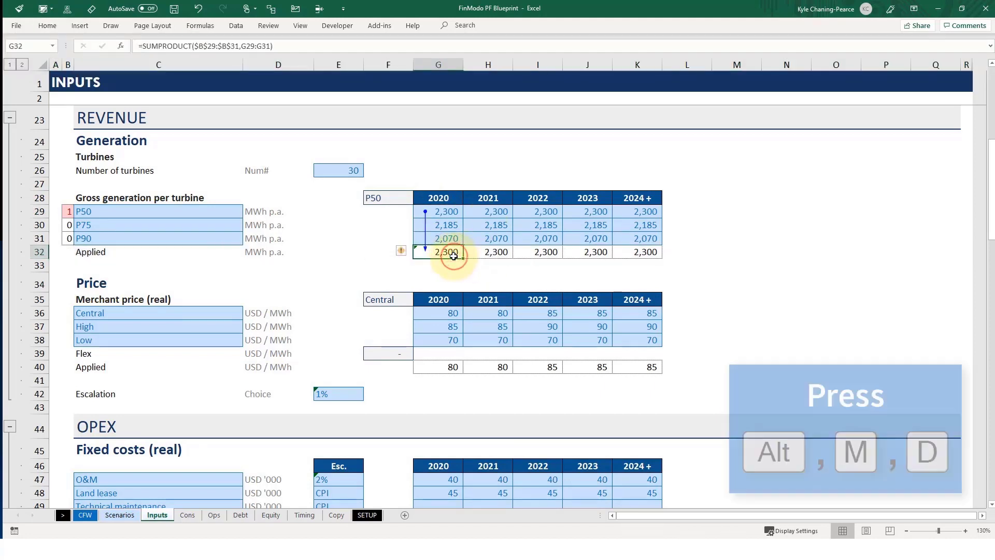
Step: Trace Applied generation's dependents, then follow the P50 choice cell back to Scenarios!F12
key("alt")
key("m")
key("d")
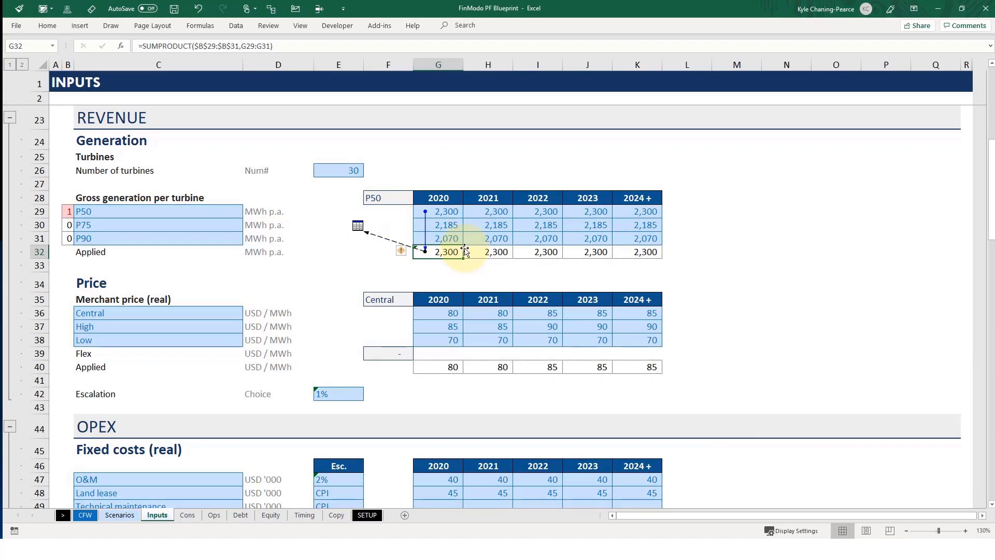
left_click(371, 198)
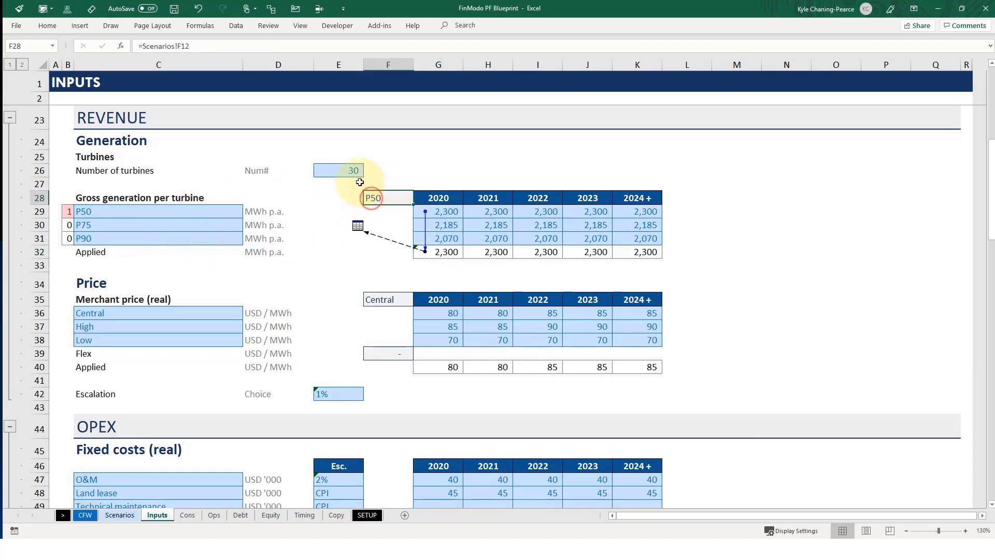
key("ctrl+bracketleft")
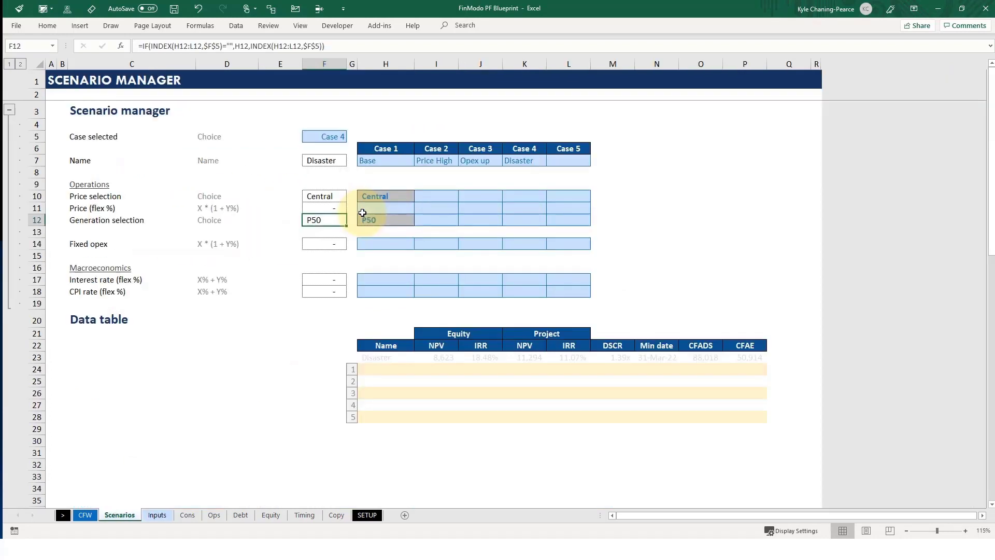
Step: Set the case selector to 1 and check Case 1's generation choice
left_click(409, 220)
left_click(419, 221)
key("Escape")
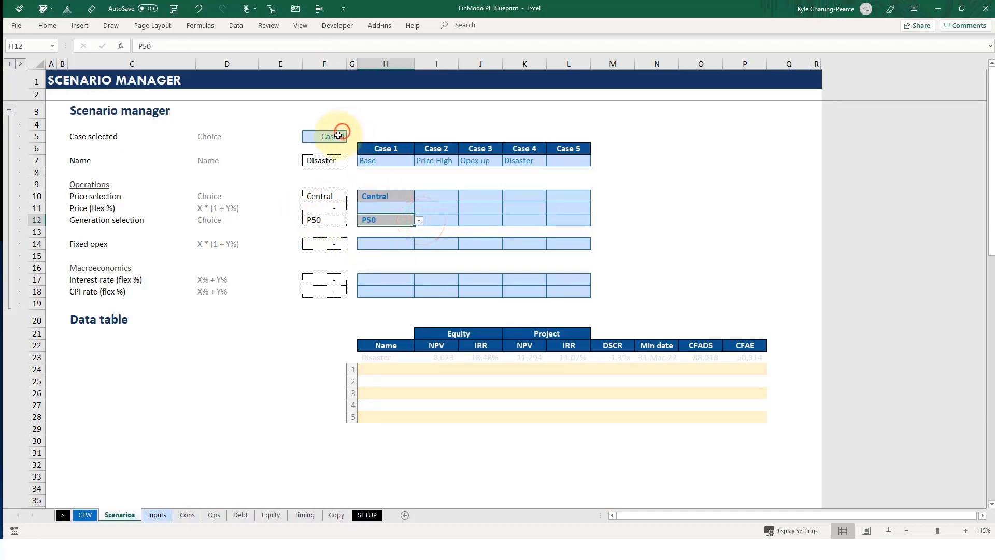
left_click(338, 137)
type("1")
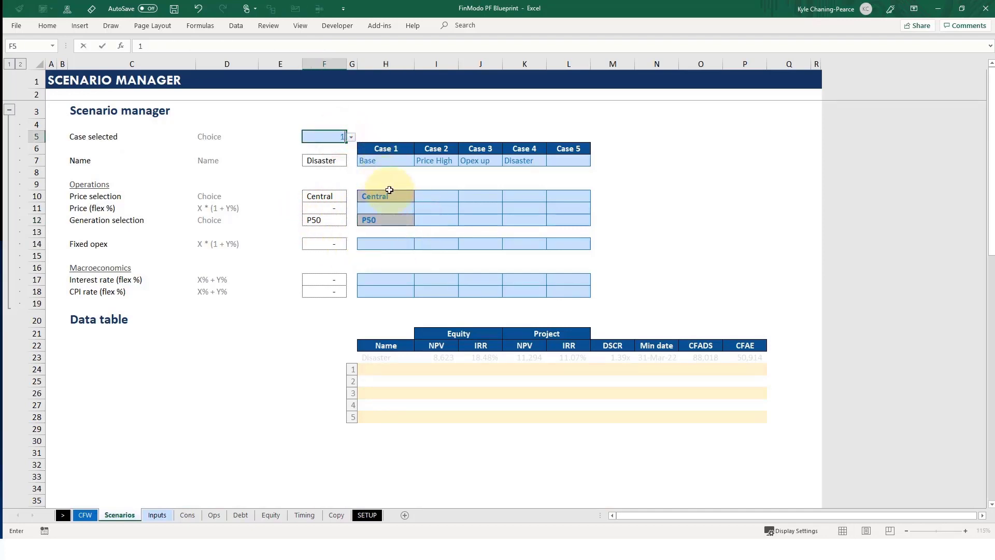
left_click(332, 160)
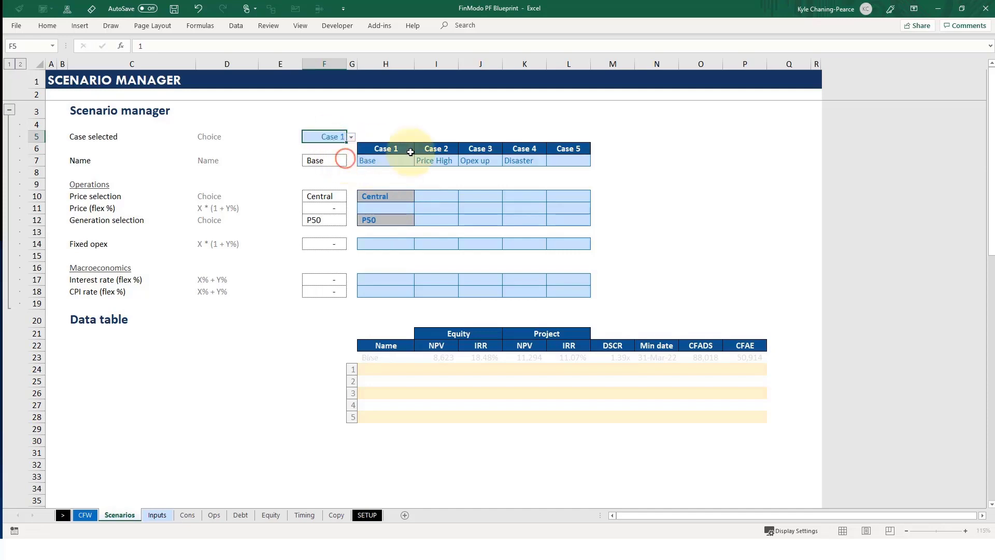
left_click(393, 224)
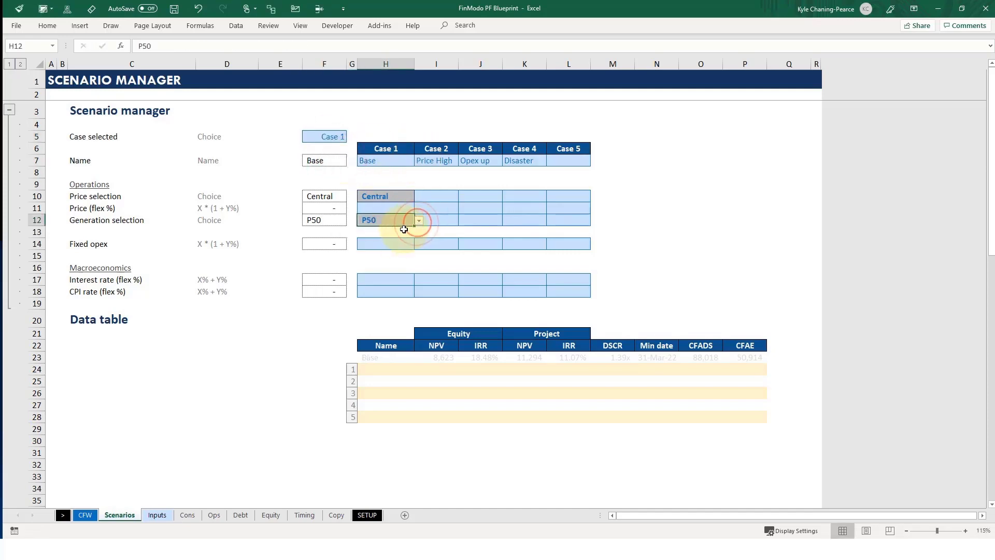
Step: Review the Inputs price rows and trace the merchant price choice back to Scenarios
left_click(150, 519)
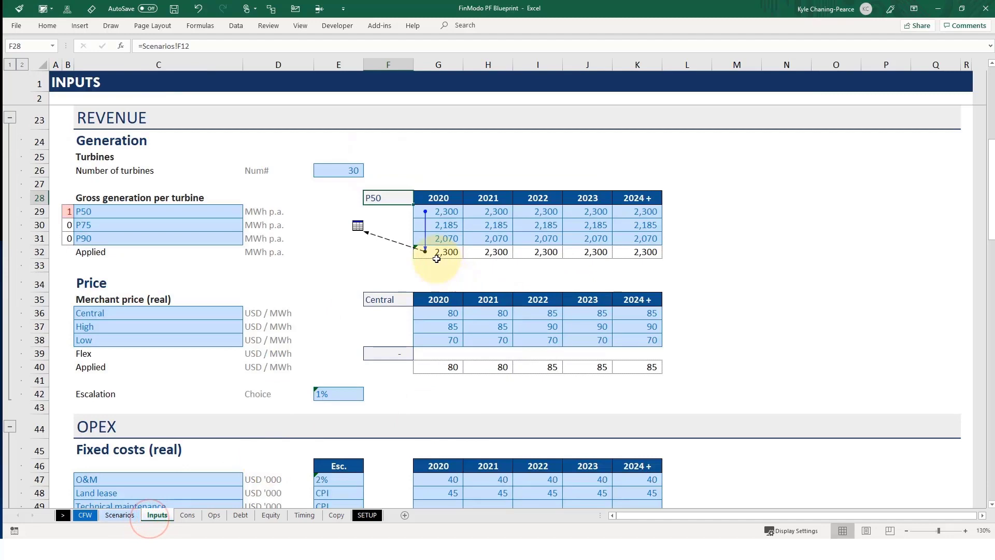
left_click(387, 300)
left_click(444, 368)
left_click(451, 313)
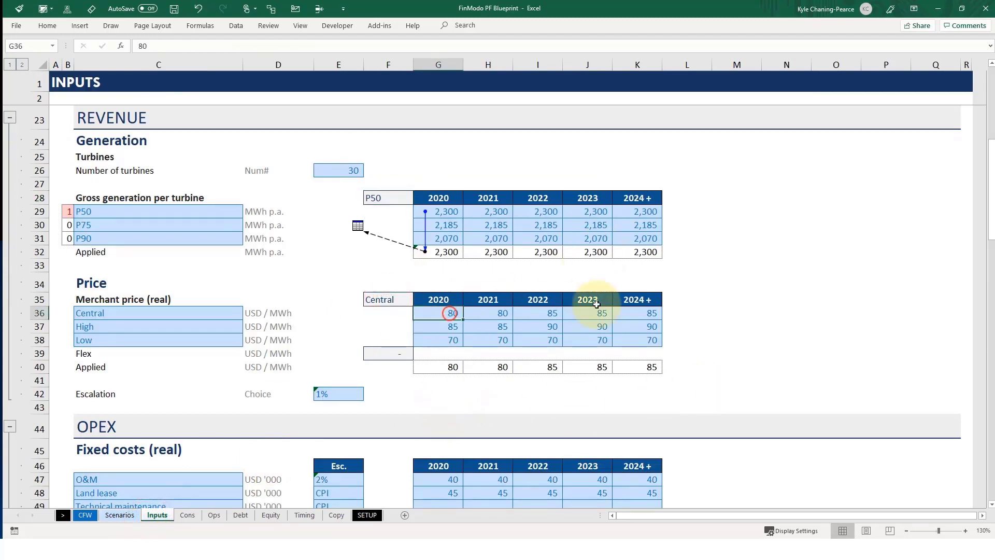
key("shift+space")
left_click(444, 332)
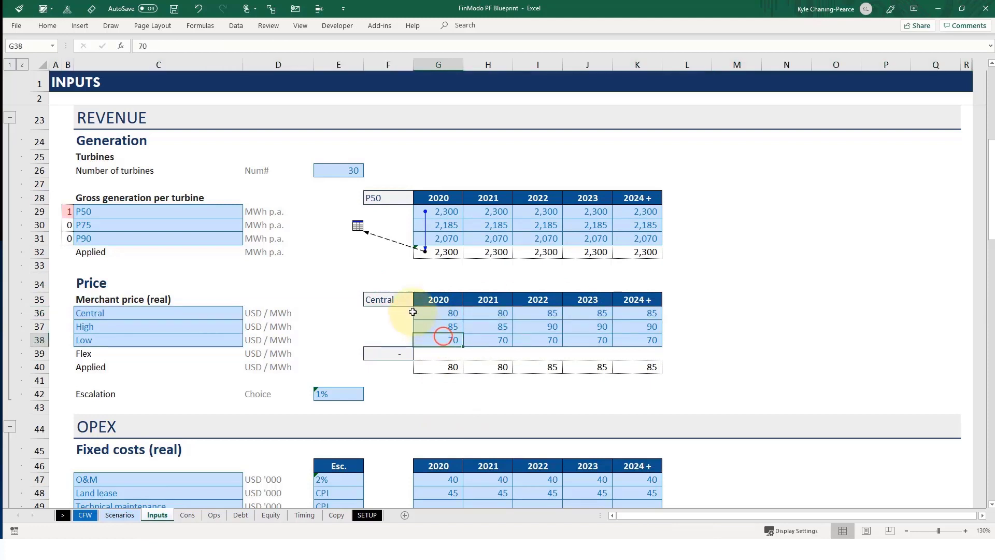
left_click(397, 300)
key("ctrl+bracketleft")
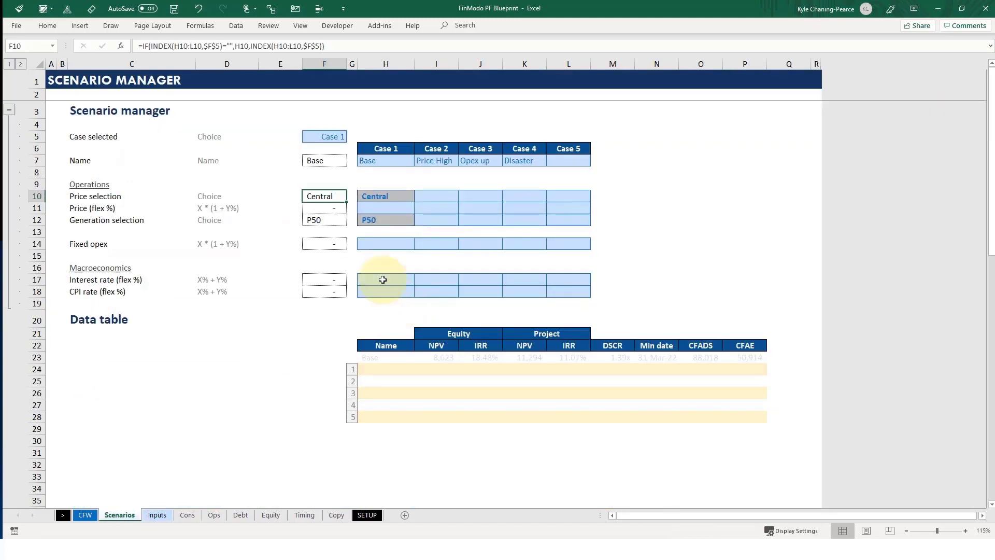
Step: Set Case 1's price to High and verify the applied merchant price on Inputs
left_click(399, 195)
left_click(419, 197)
left_click(378, 214)
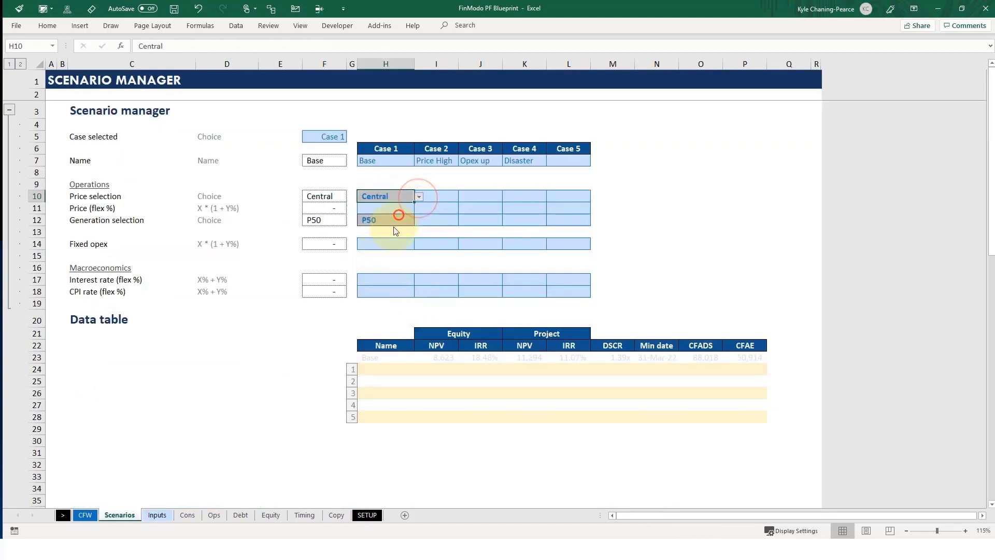
left_click(389, 255)
left_click(157, 514)
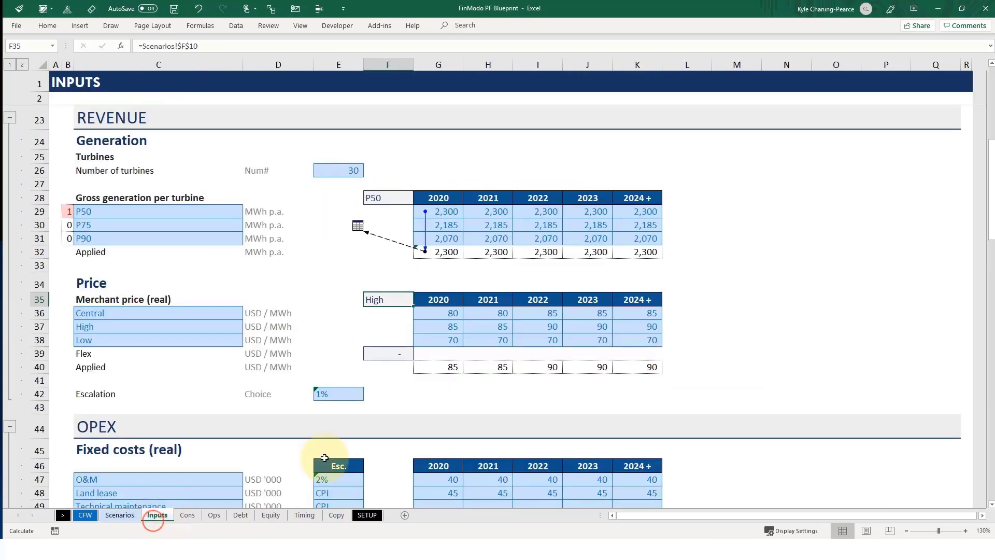
left_click(448, 366)
key("F2")
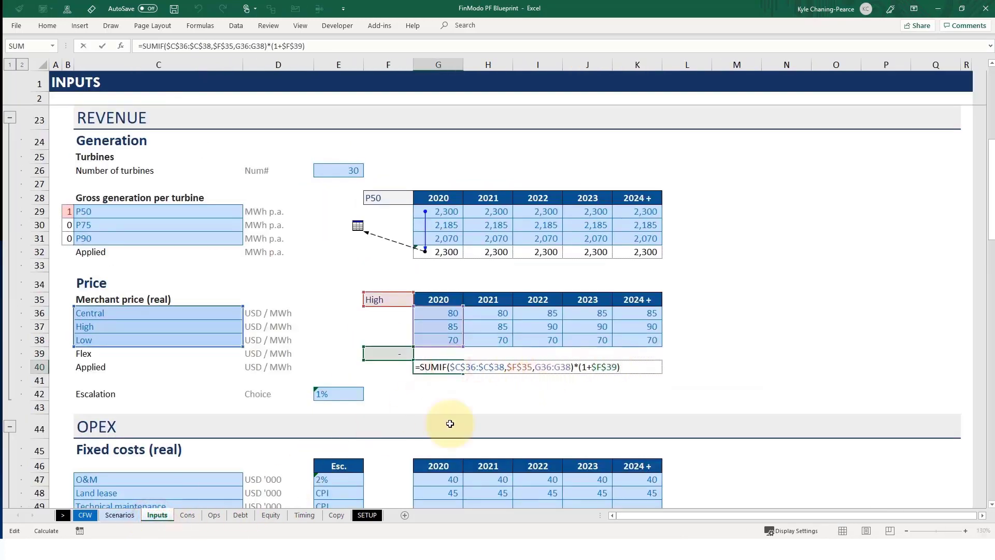
key("Escape")
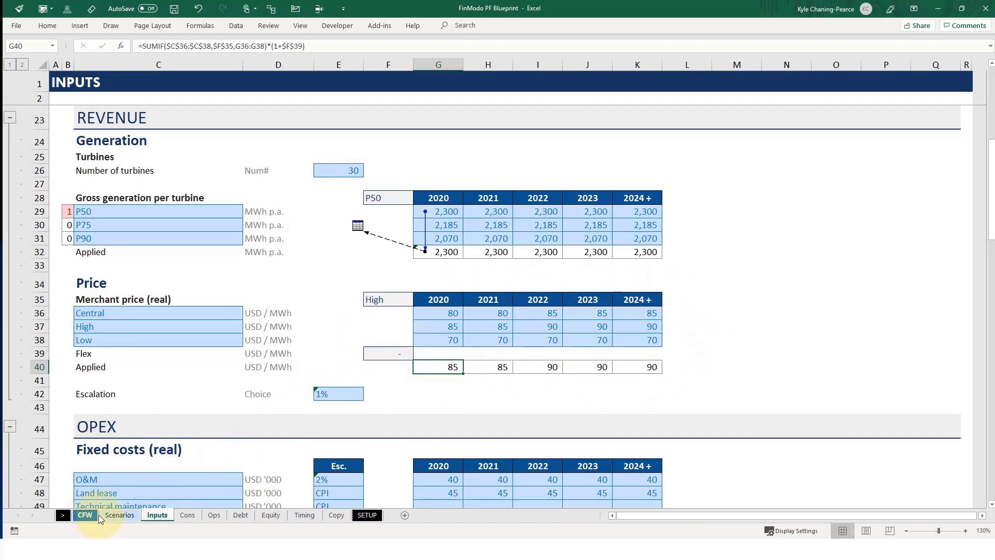
left_click(119, 514)
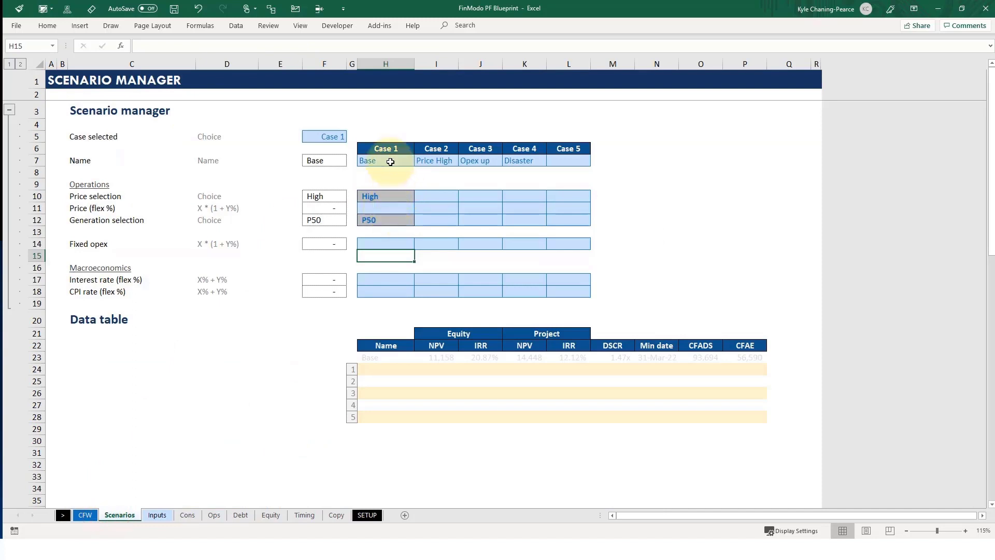
Step: Set Case 1's generation to P90 and its price back to Central
left_click(399, 220)
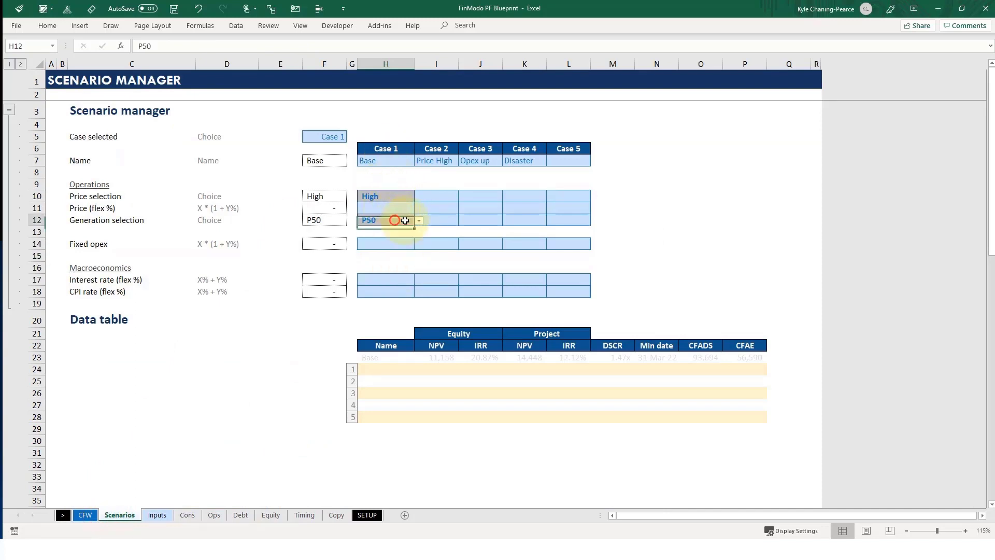
left_click(419, 220)
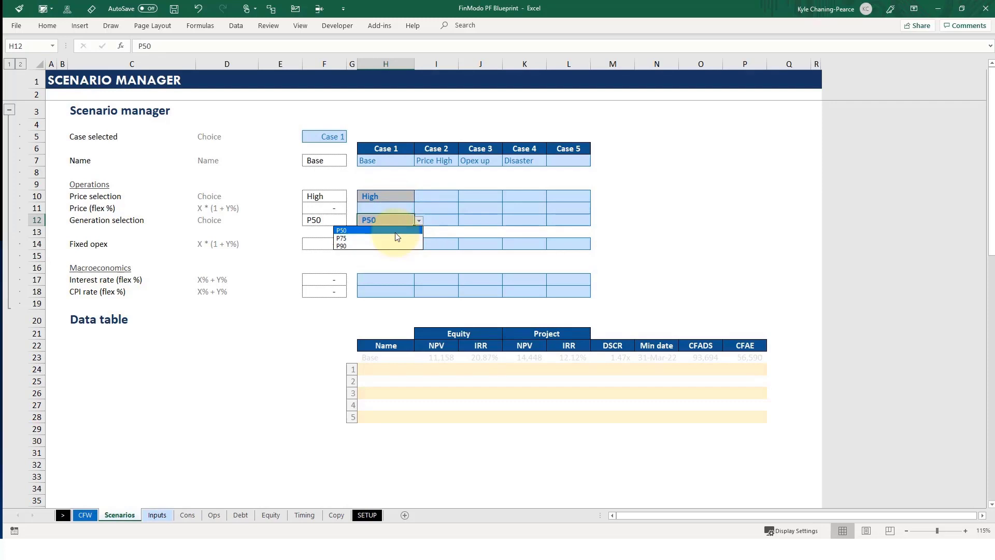
left_click(404, 229)
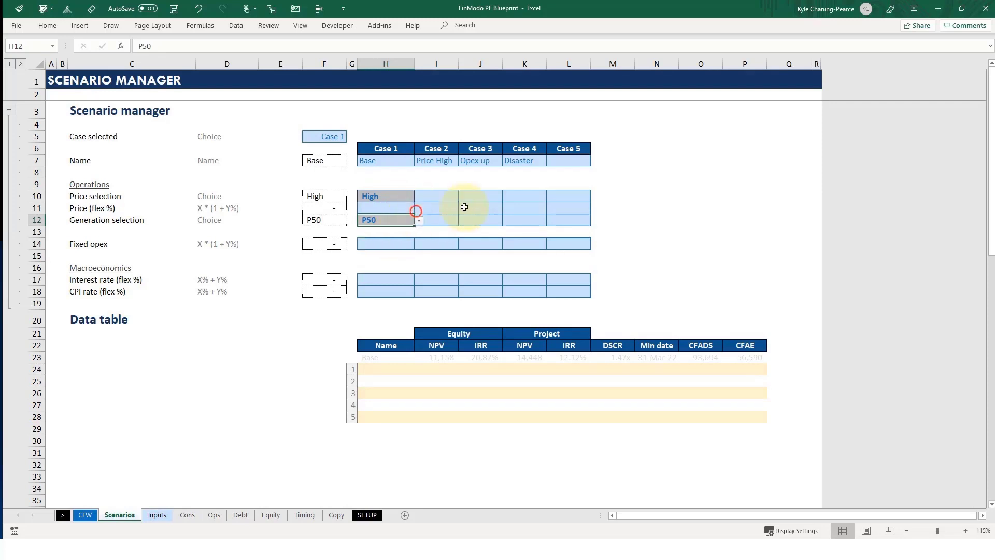
left_click(418, 219)
left_click(370, 245)
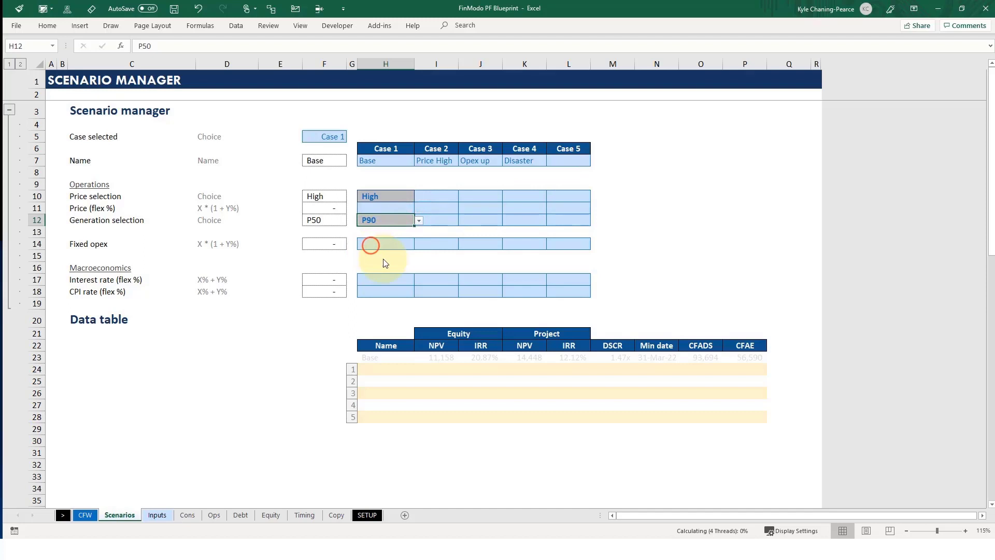
left_click(391, 197)
left_click(417, 196)
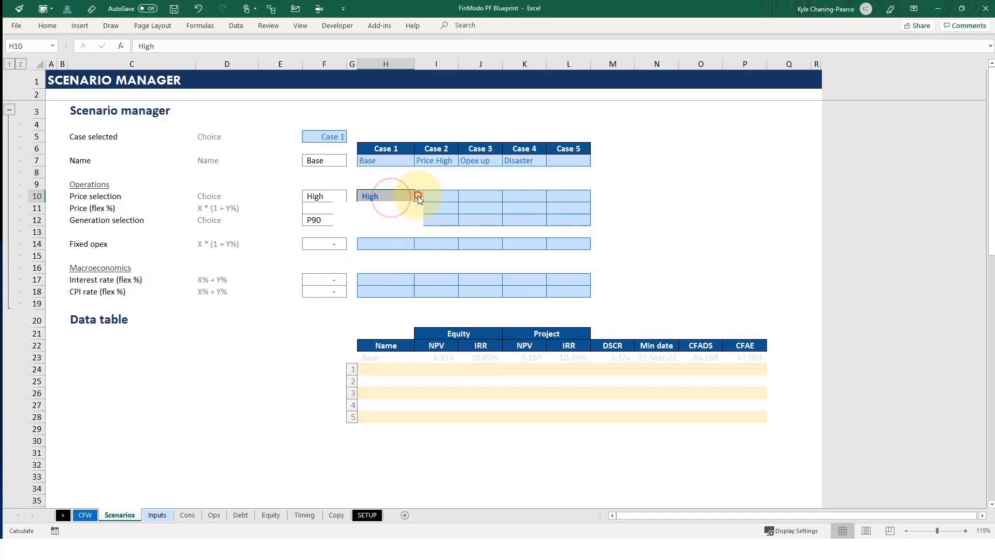
left_click(388, 207)
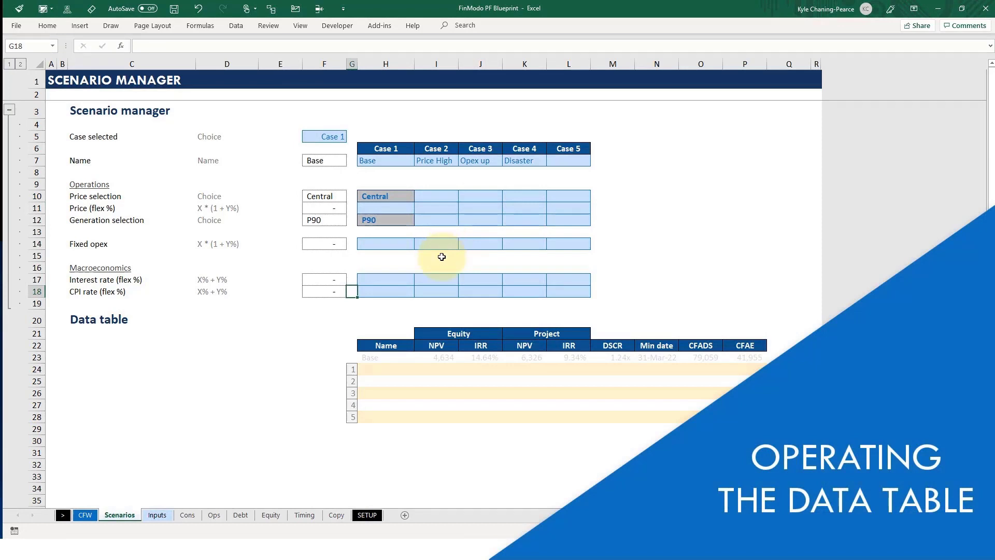
Step: Build a data table over G23:P28 using $F$5 as the column input cell
left_click_drag(352, 358, 754, 418)
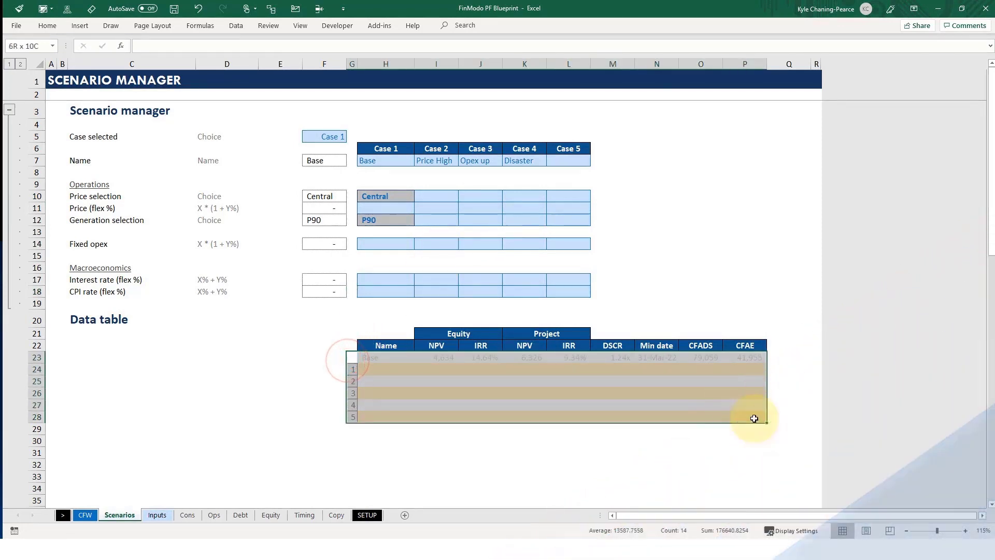
key("alt")
key("a")
key("w")
key("t")
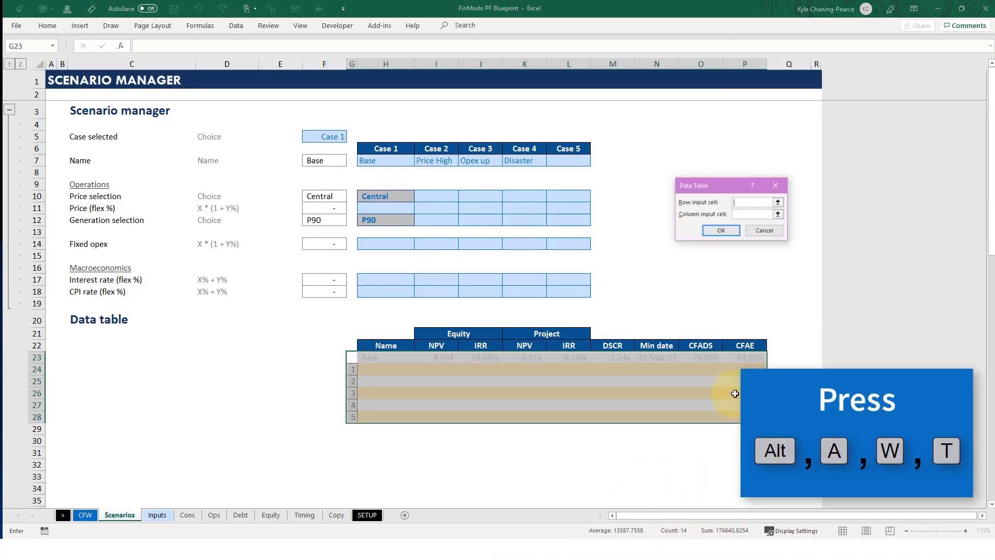
left_click(745, 215)
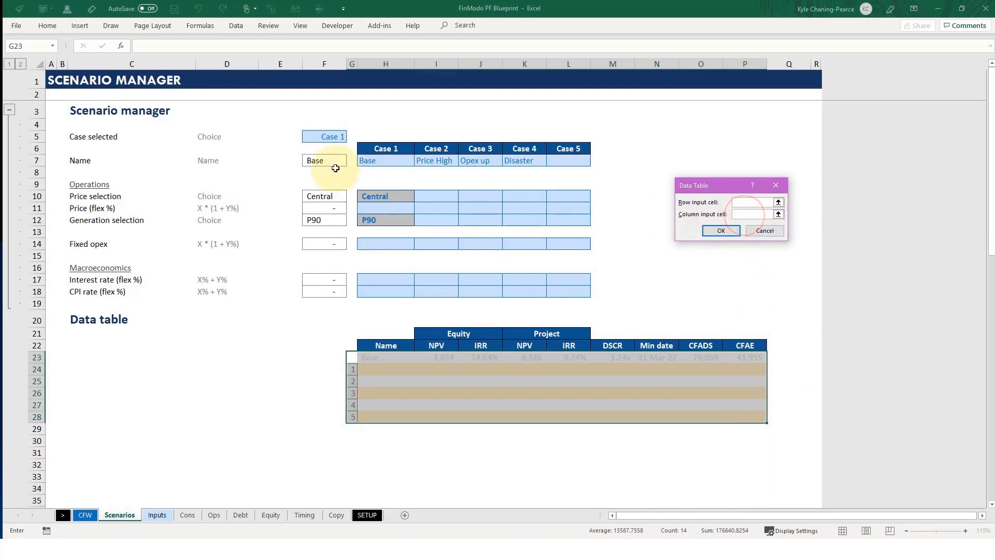
left_click(335, 137)
left_click(711, 230)
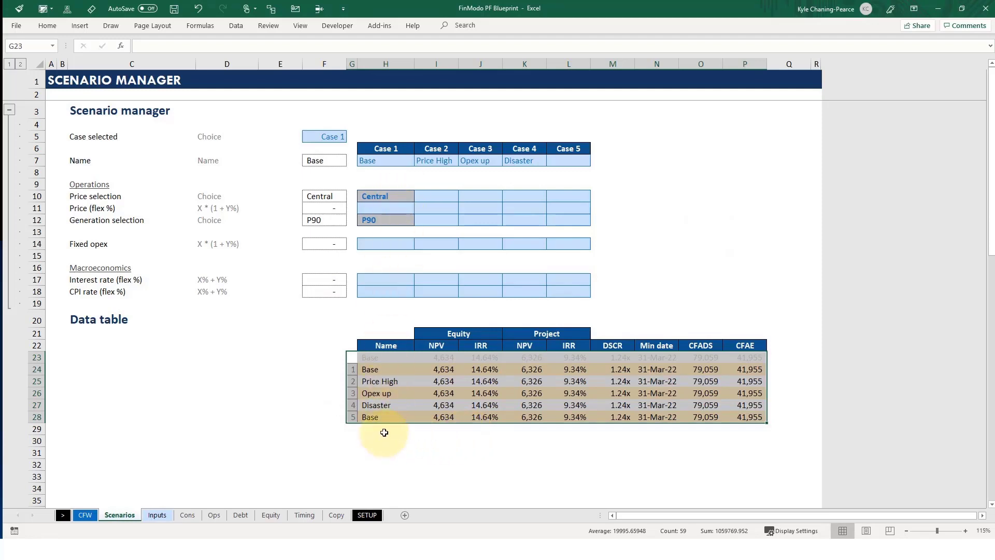
left_click(389, 198)
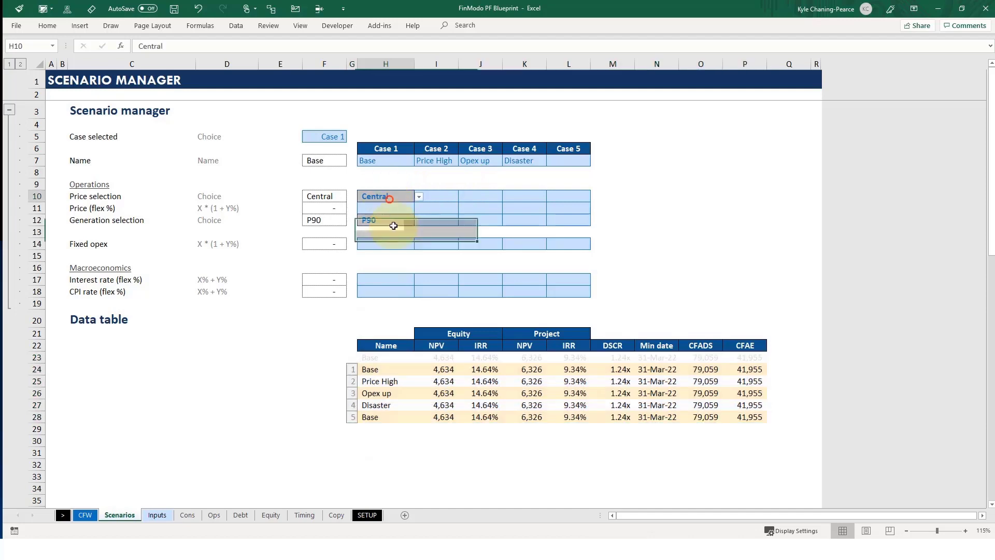
left_click_drag(393, 225, 391, 231)
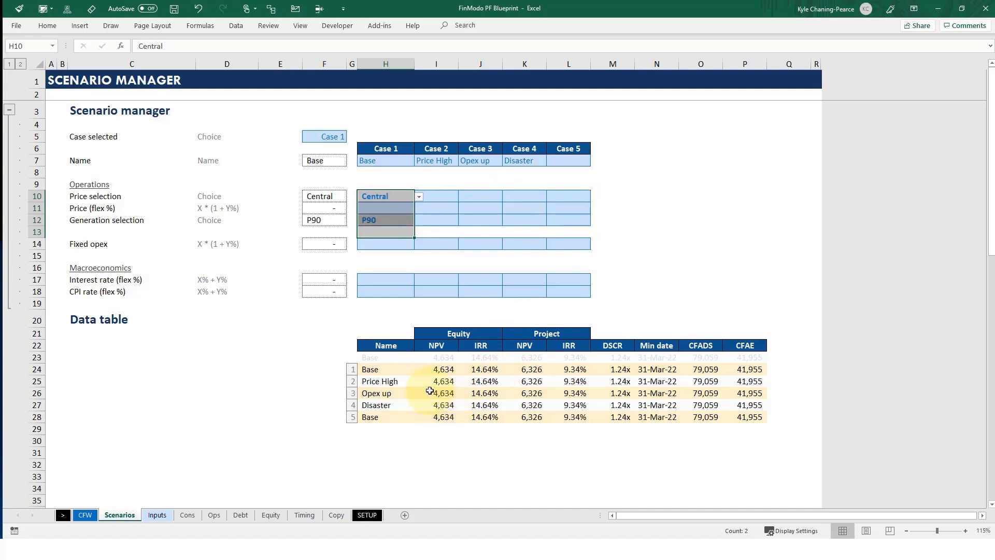
left_click(424, 219)
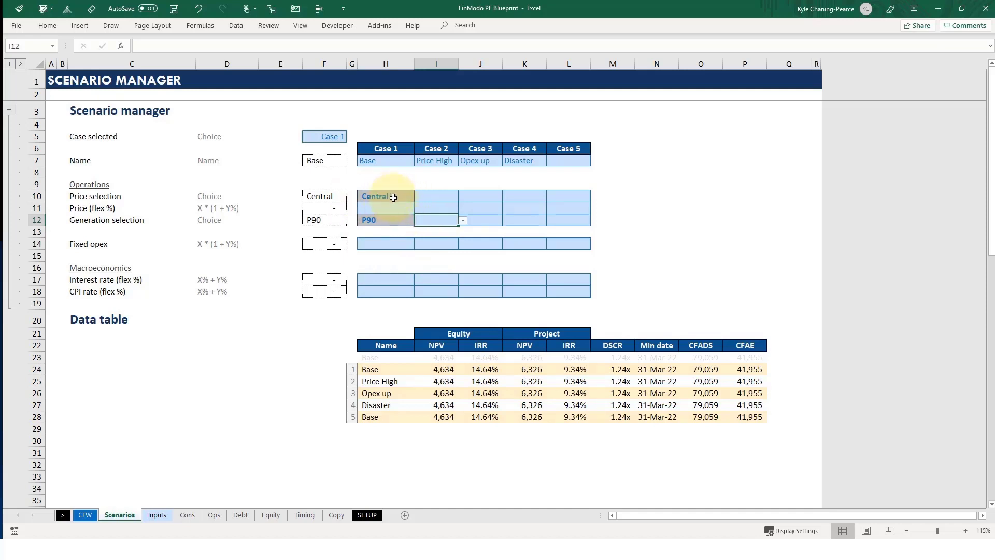
left_click(384, 225)
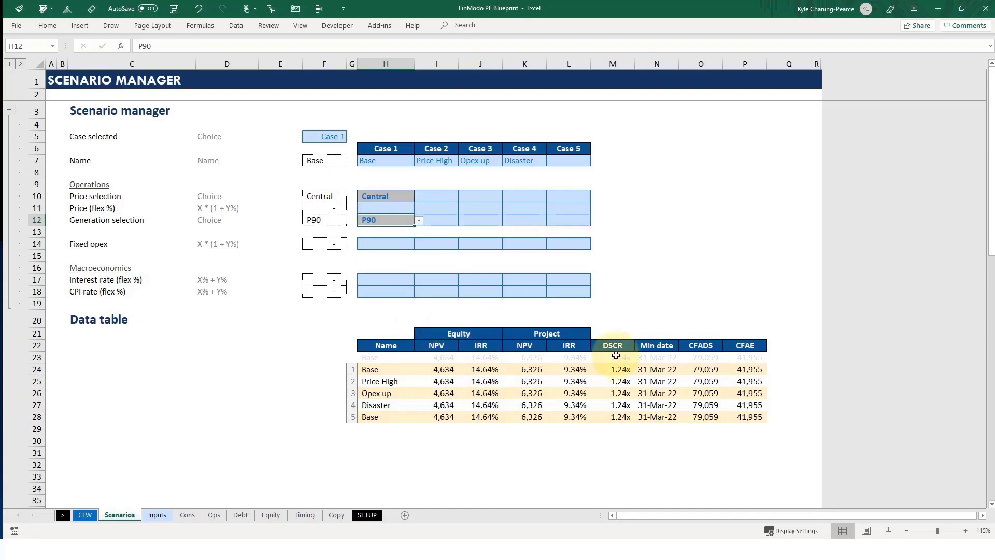
left_click(623, 368)
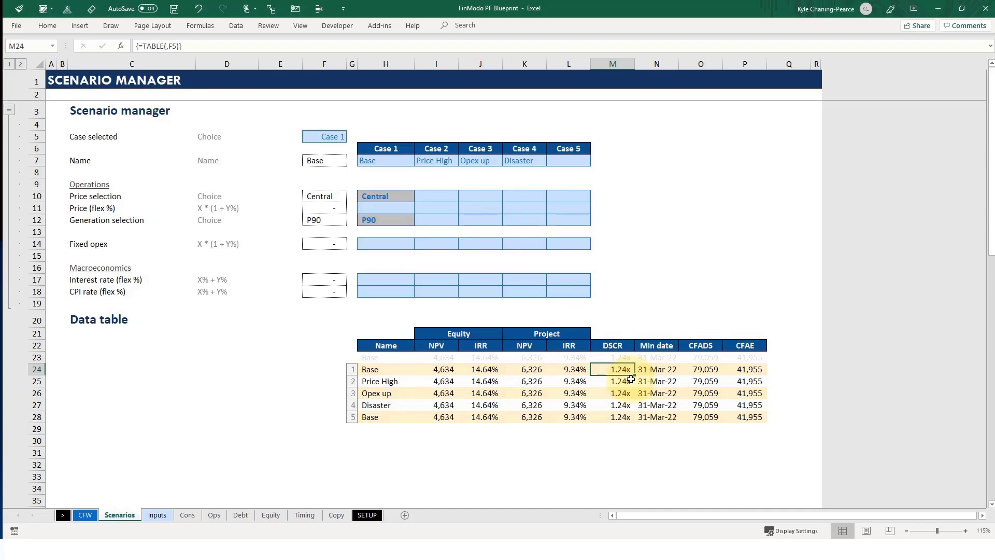
left_click(382, 223)
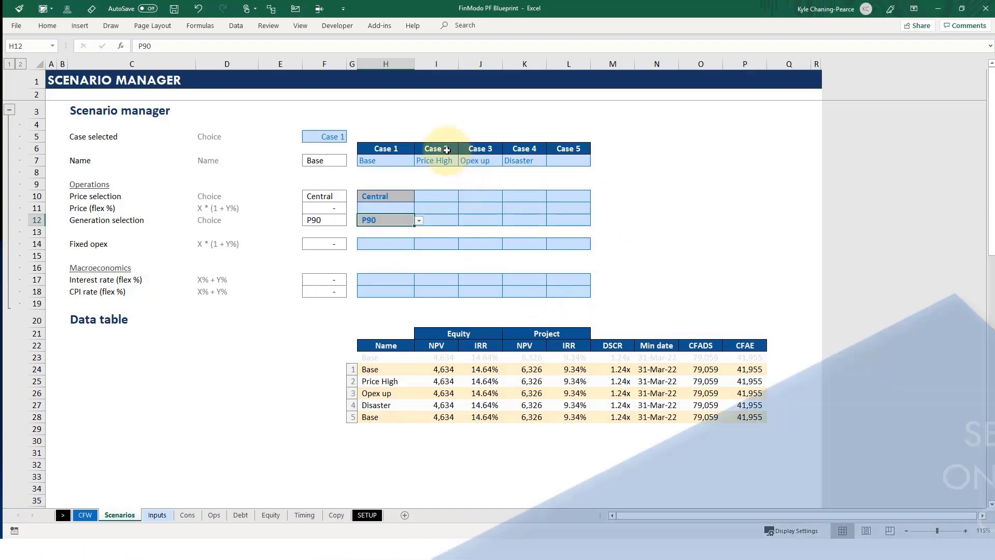
Step: Switch the active case to 2 and set Case 2's price selection to High
double_click(336, 136)
key("BackSpace")
type("2")
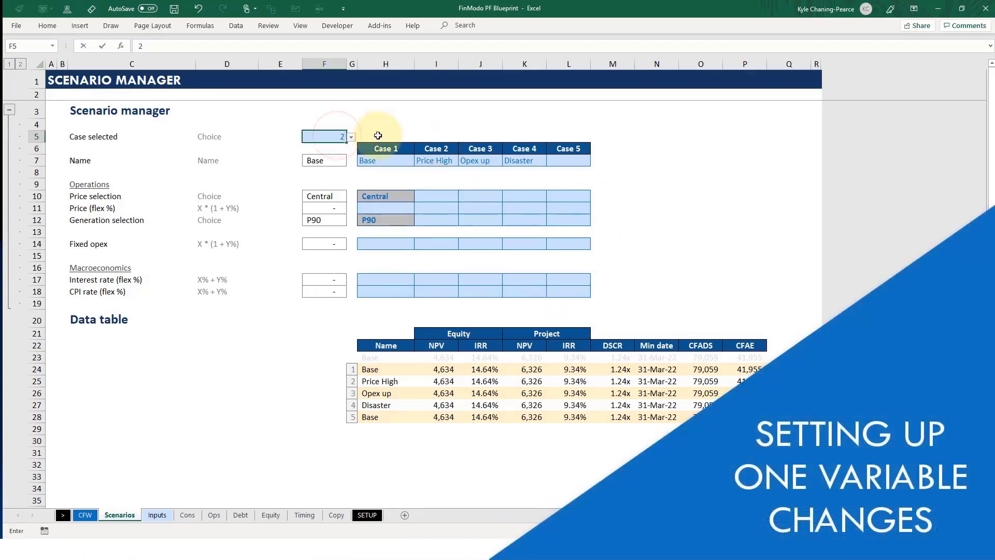
key("Return")
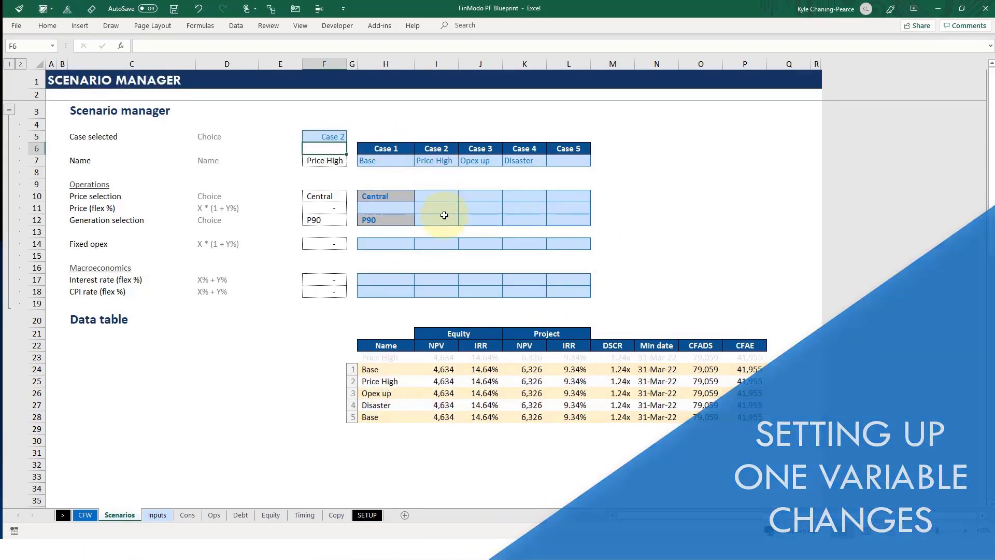
left_click(445, 195)
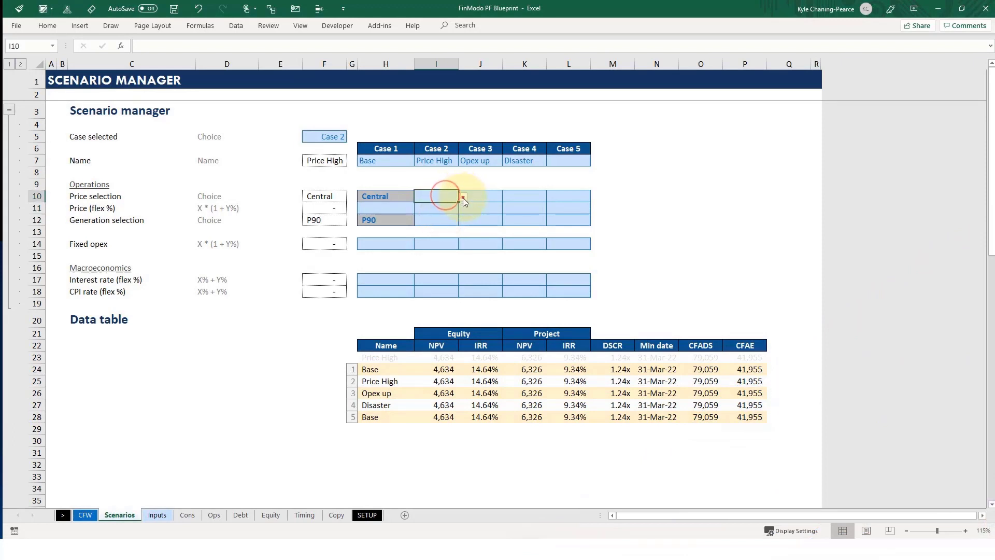
left_click(463, 197)
left_click(425, 214)
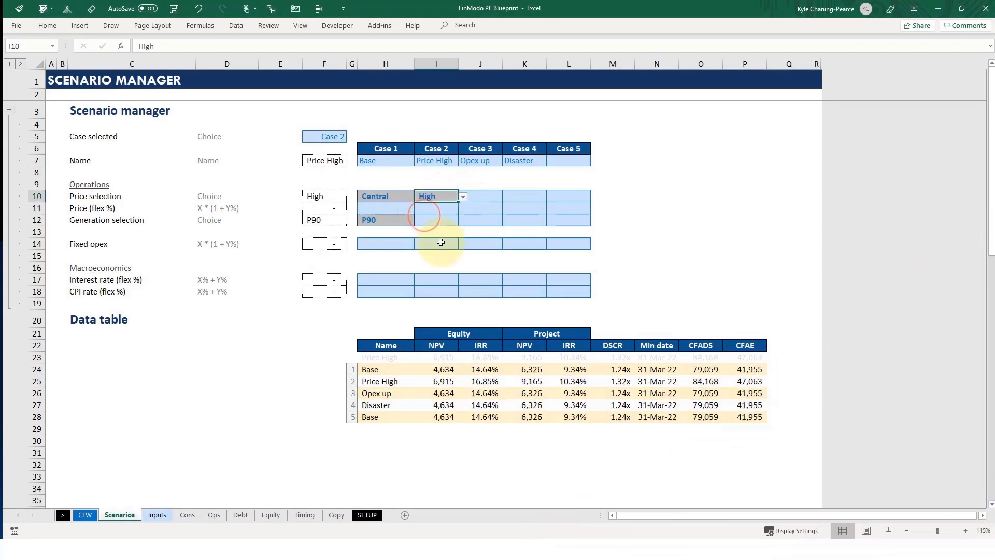
left_click(438, 210)
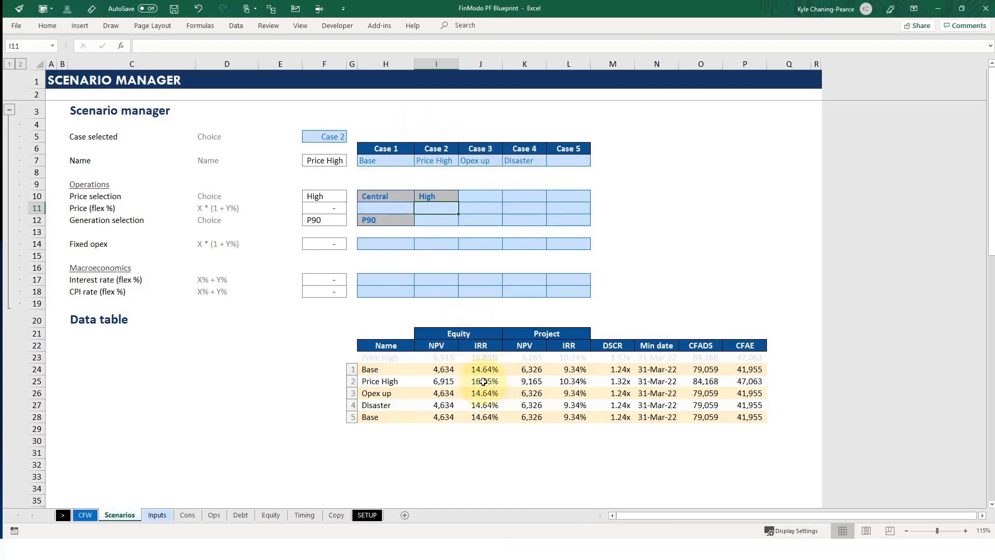
Step: Review the Formulas Calculation Options without changing the calculation mode
left_click(46, 25)
left_click(200, 25)
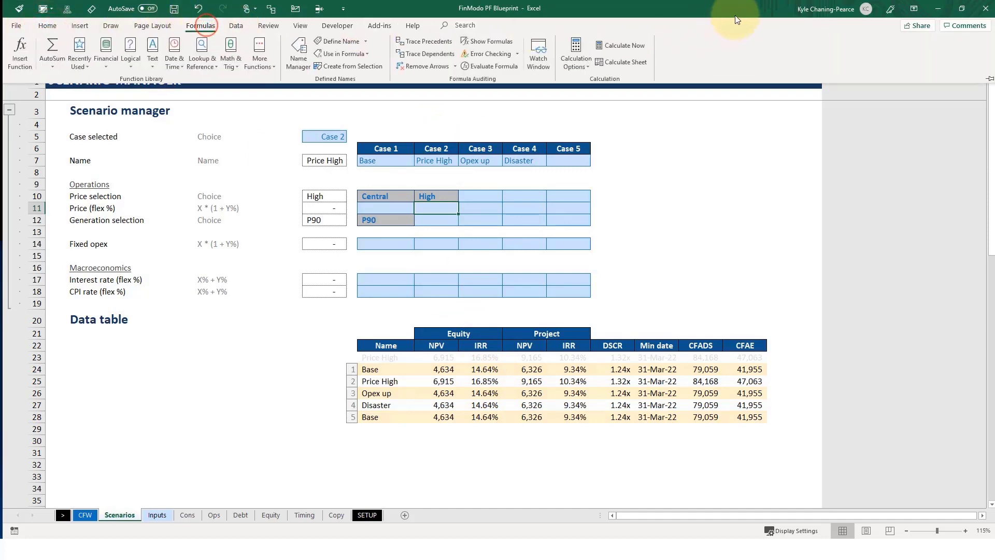
left_click(588, 62)
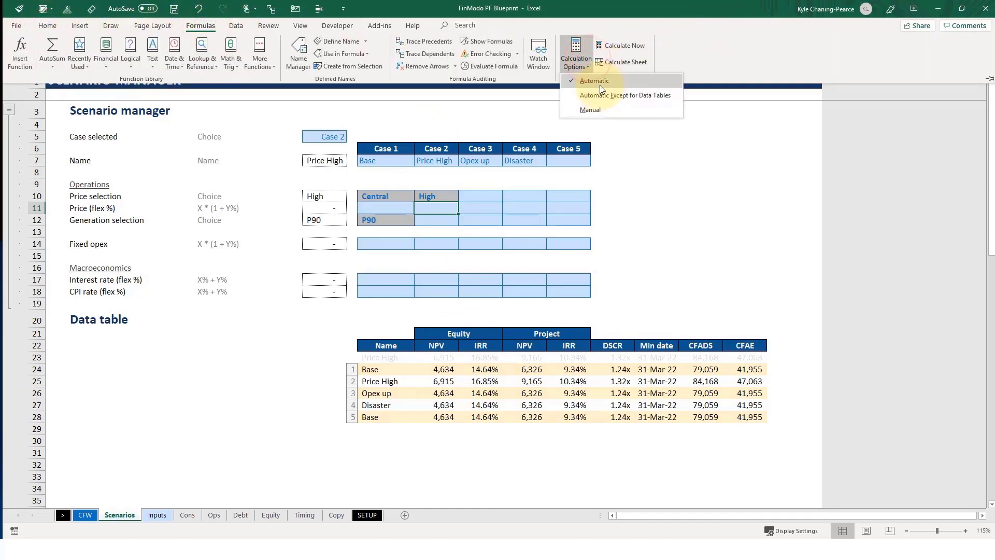
left_click(602, 96)
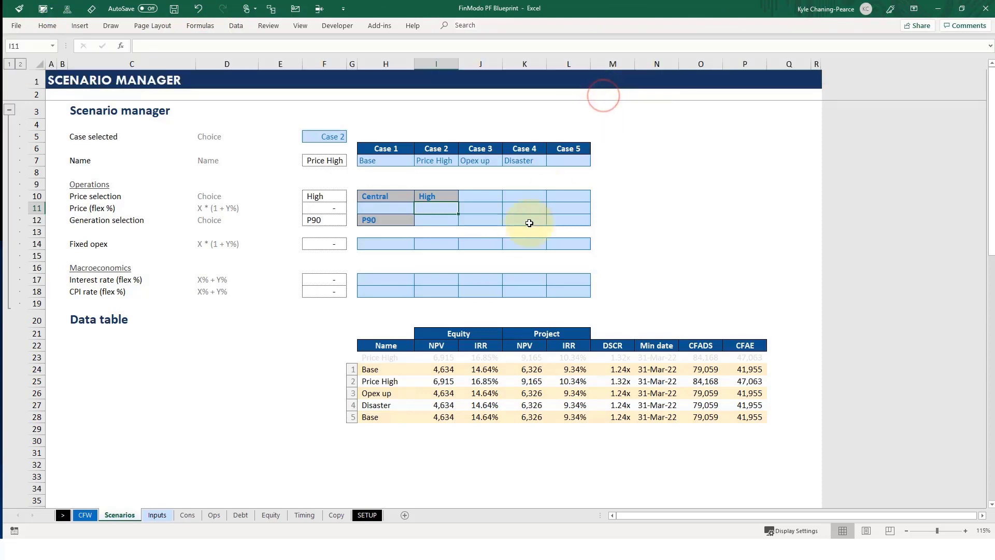
left_click(644, 248)
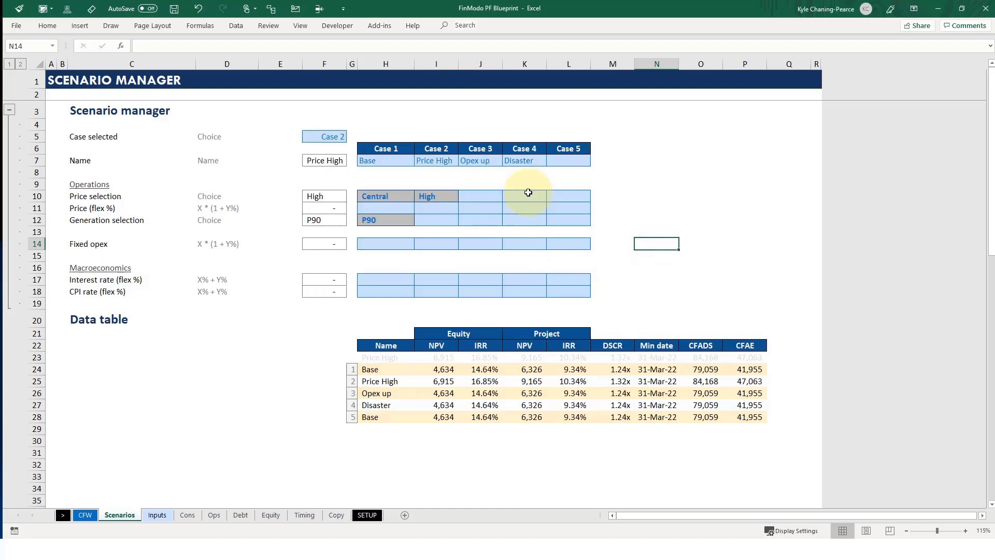
left_click(441, 381)
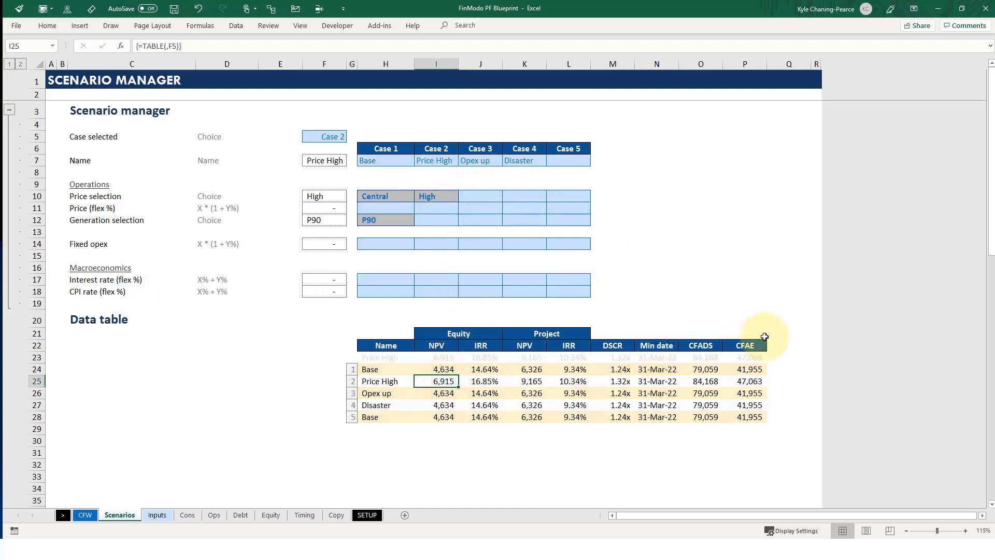
key("Right")
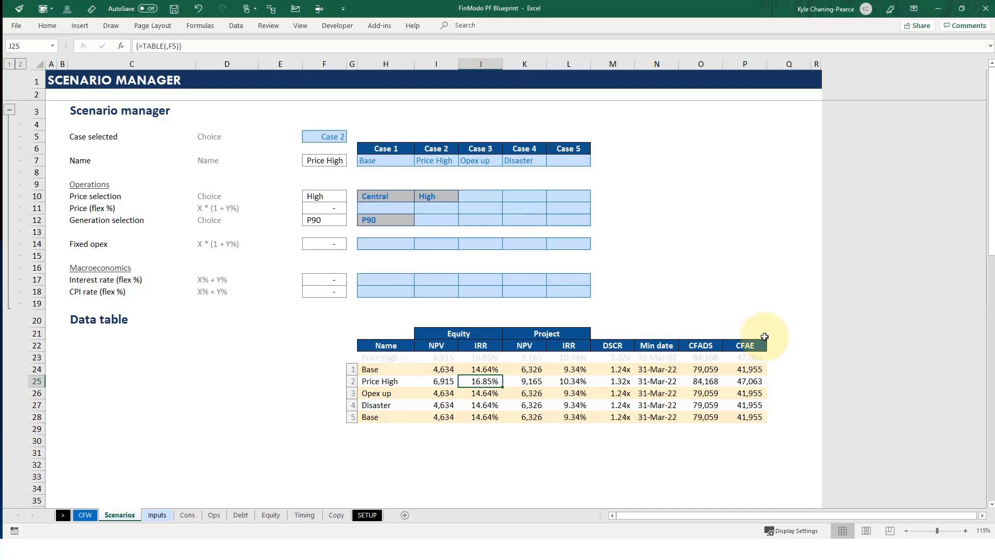
left_click(622, 383)
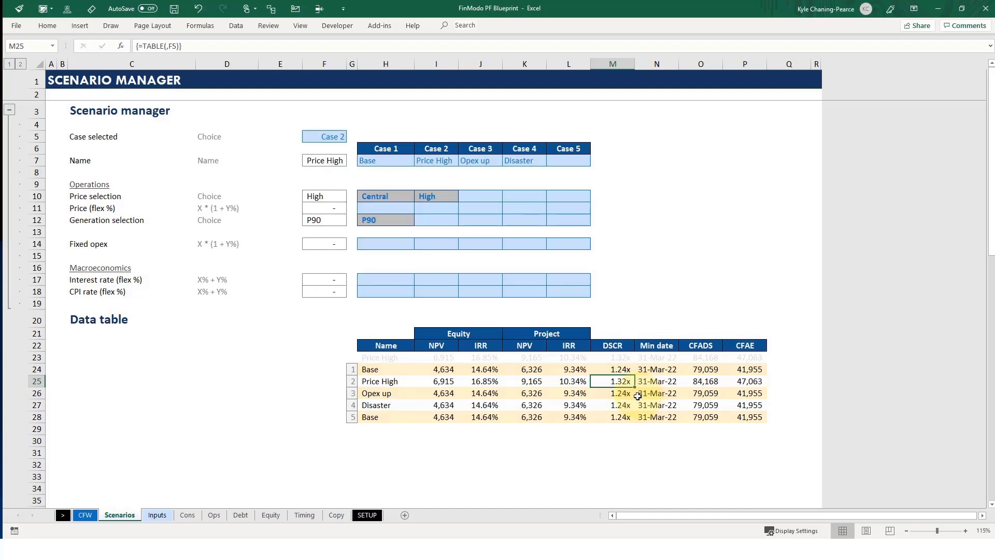
left_click_drag(381, 382, 765, 380)
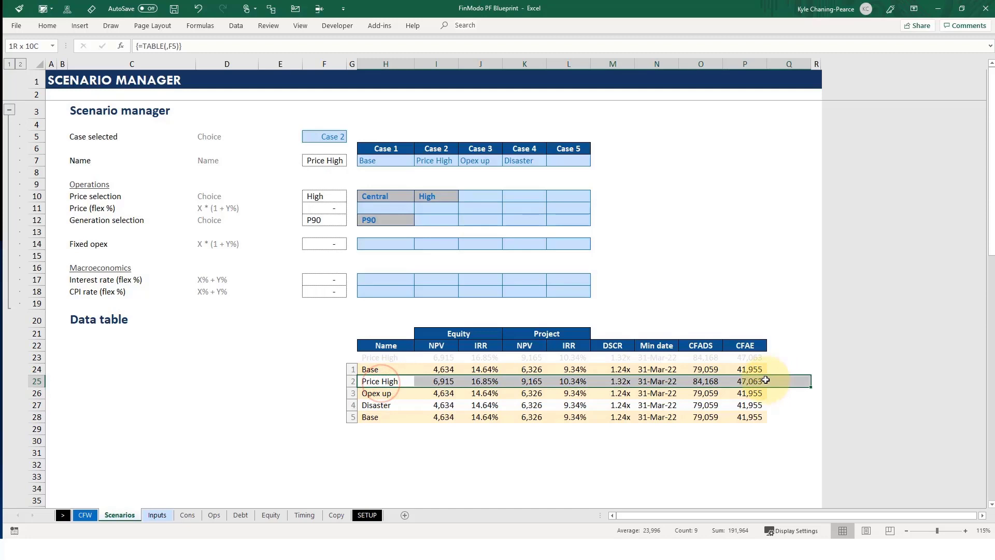
left_click(438, 196)
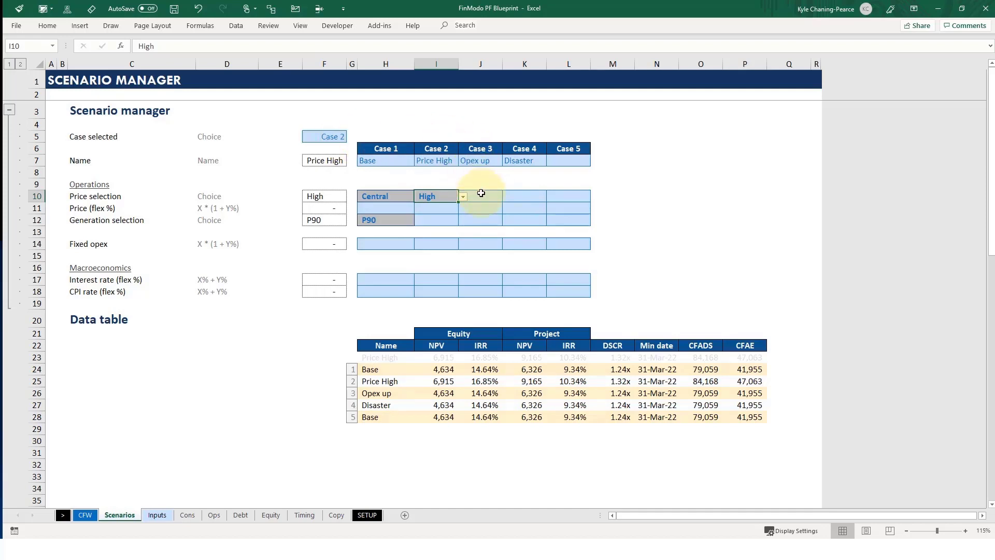
Step: Enter a 20% fixed opex flex for Case 3 and recalculate with F9
left_click(477, 240)
type("2%")
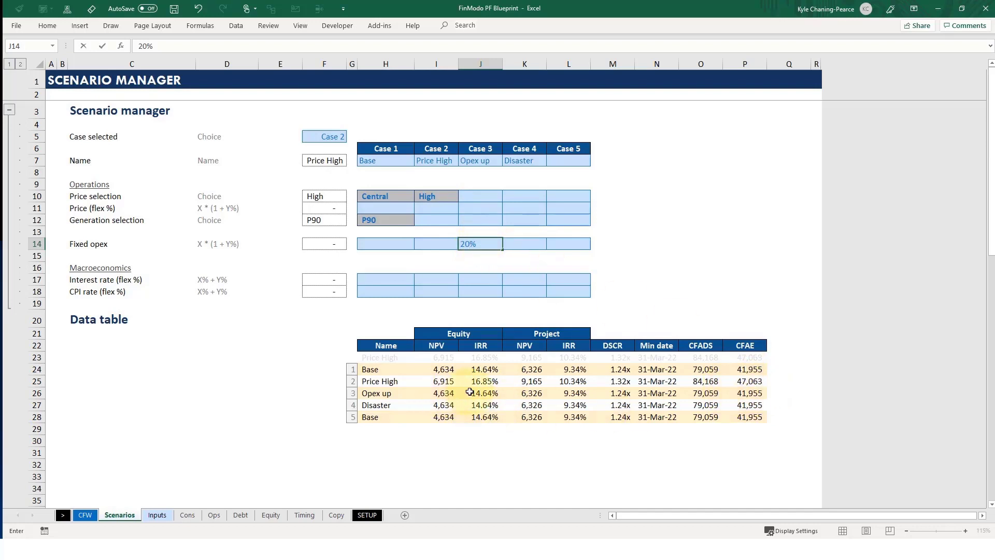
key("Return")
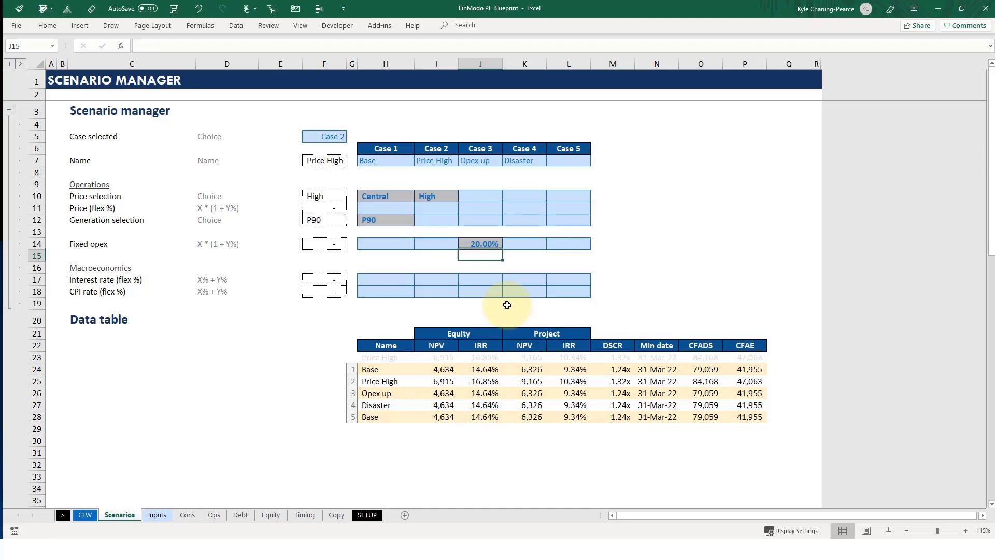
key("F9")
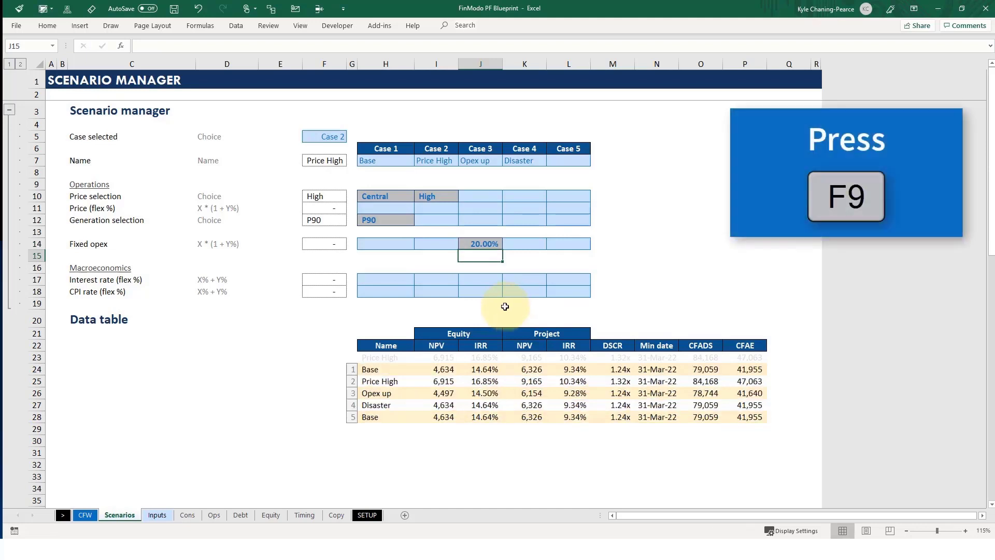
Step: Check the Opex up row's NPV, equity IRR, CFAE and DSCR results
left_click(444, 393)
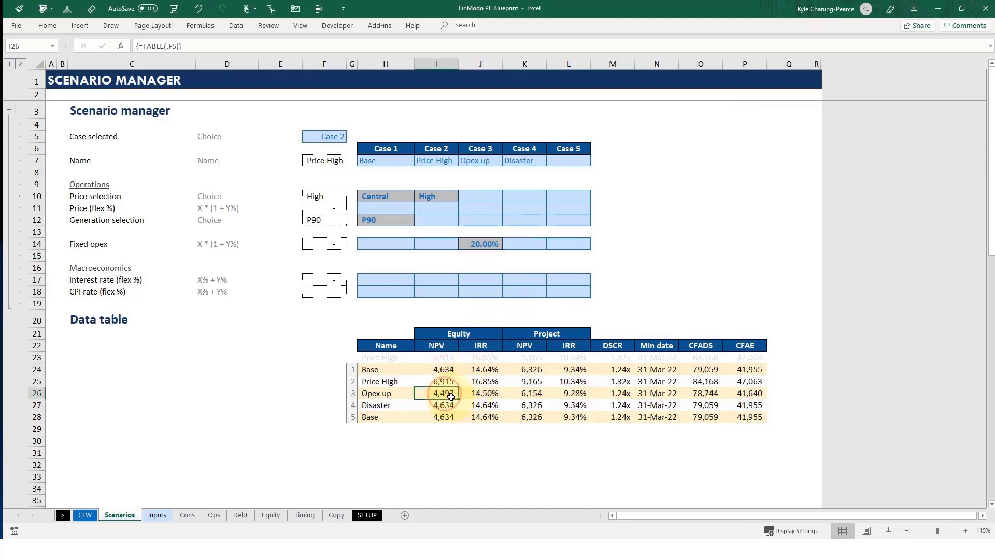
left_click(469, 394)
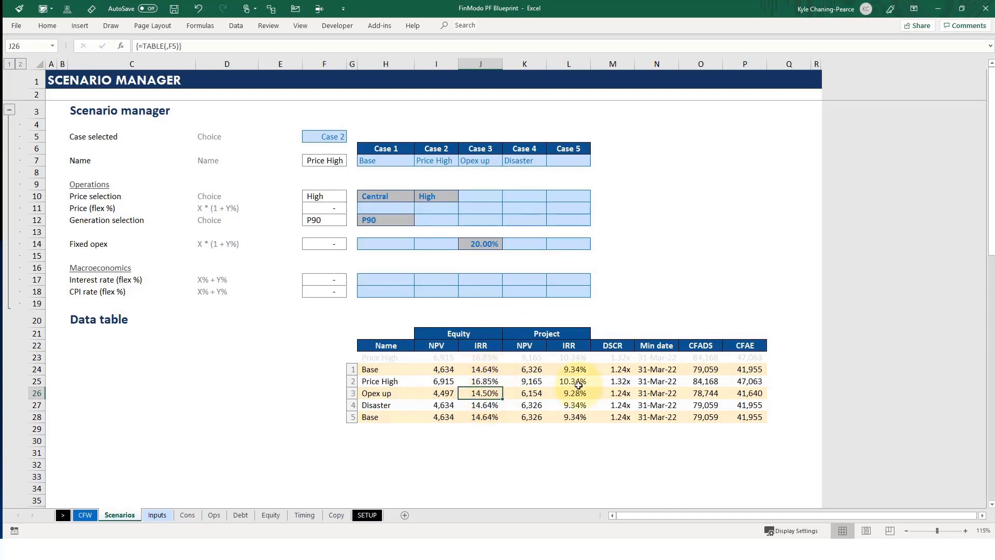
left_click(748, 394)
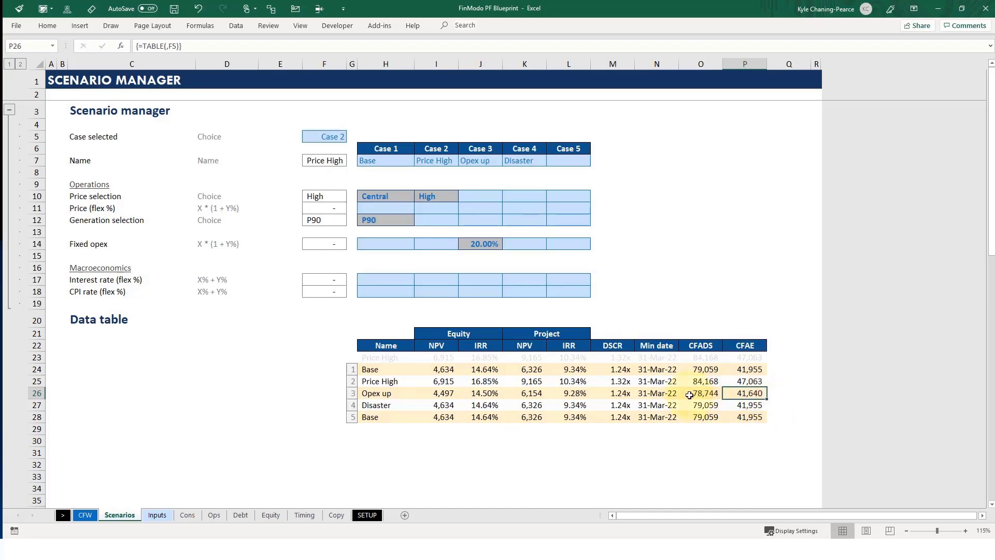
left_click(622, 394)
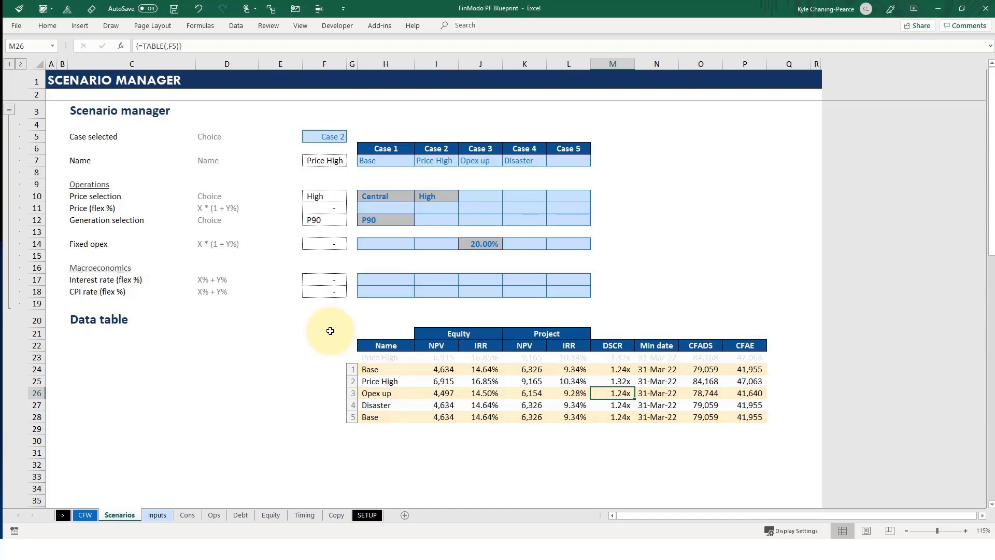
Step: Change Case 3's fixed opex flex to 100%, then to 200%
left_click(485, 245)
type("100%")
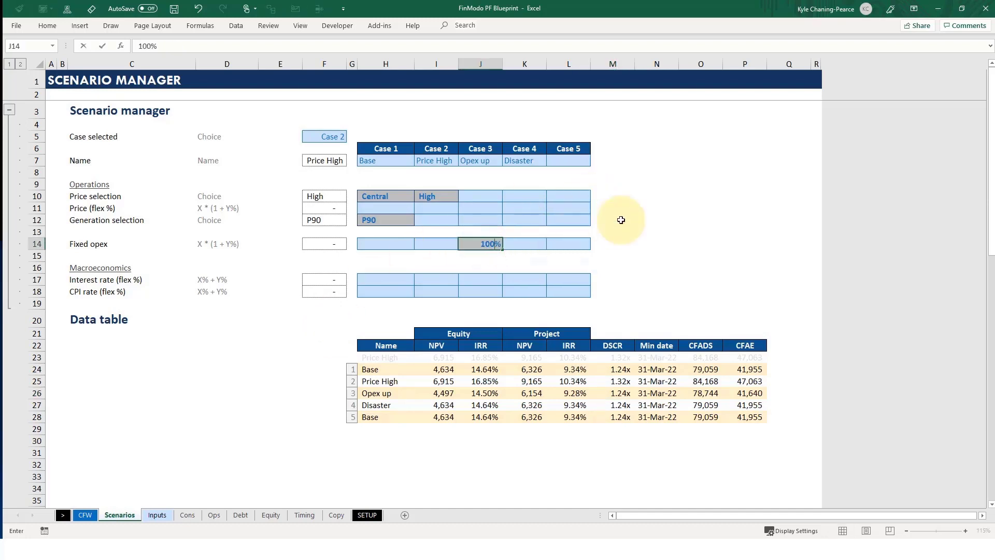
key("Return")
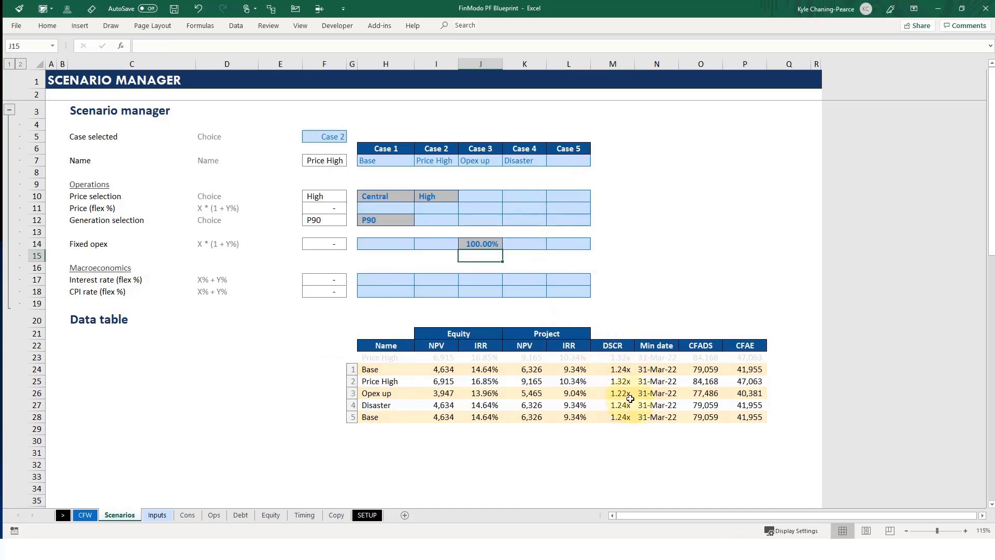
left_click(484, 243)
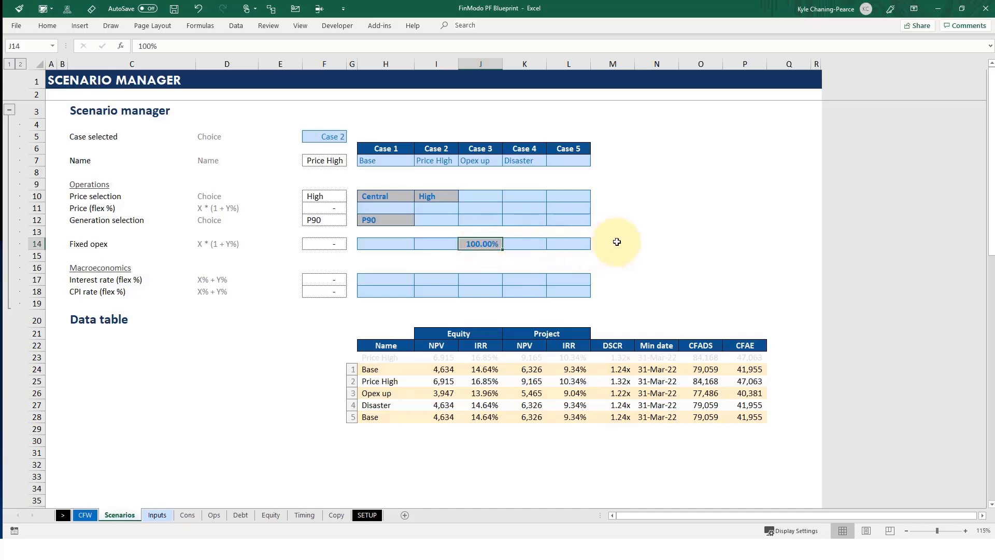
type("200%")
key("Return")
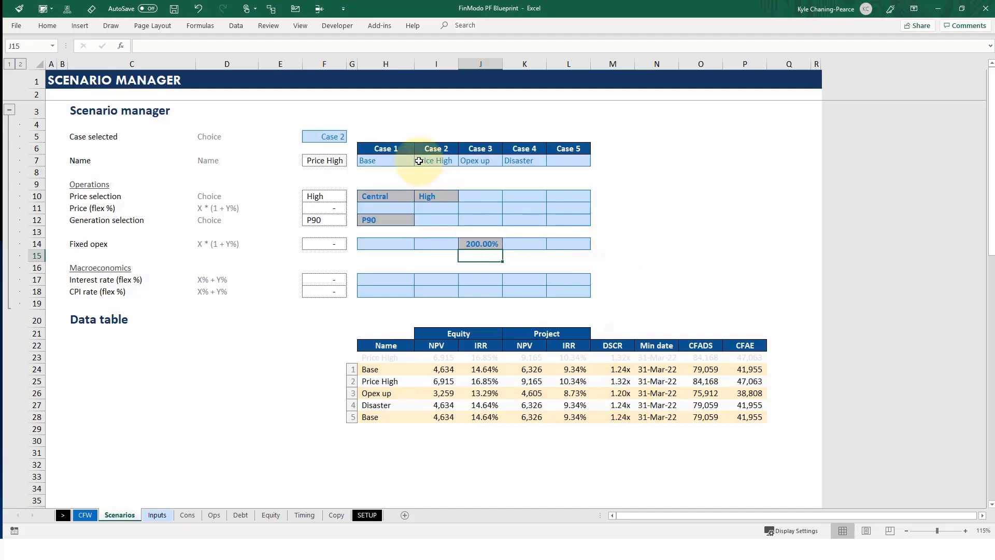
Step: Enter 3 in the case selector F5 and select the live DSCR cell M23
left_click(338, 136)
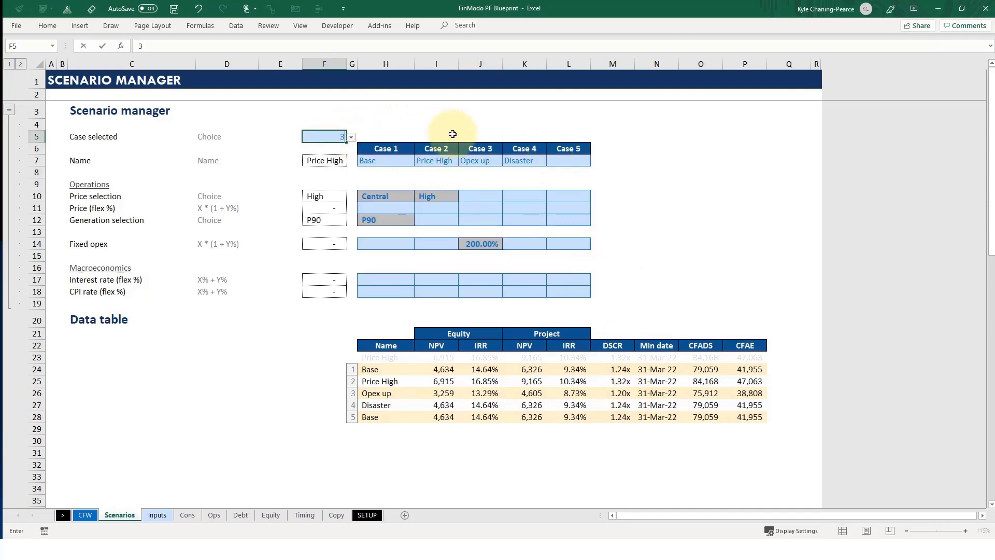
type("3")
key("Return")
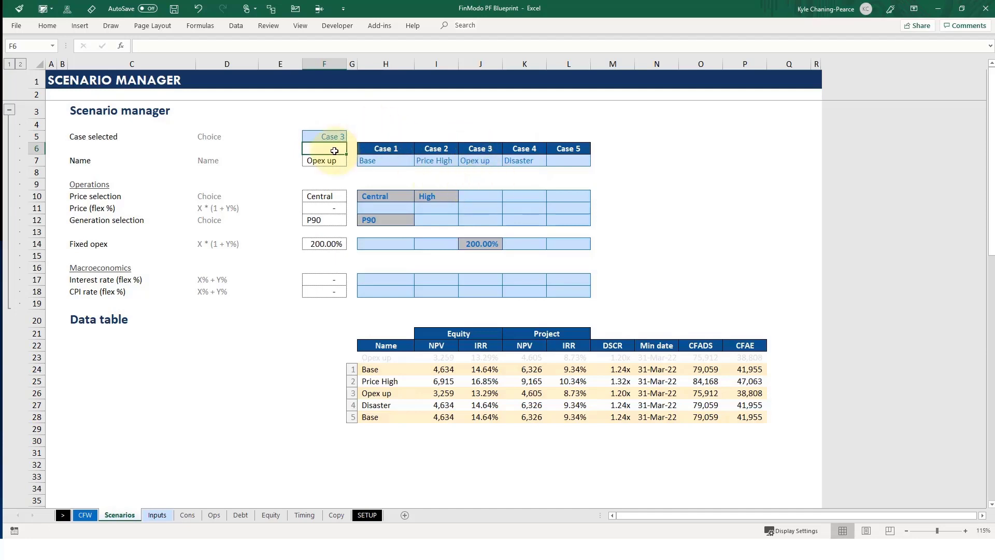
left_click(621, 358)
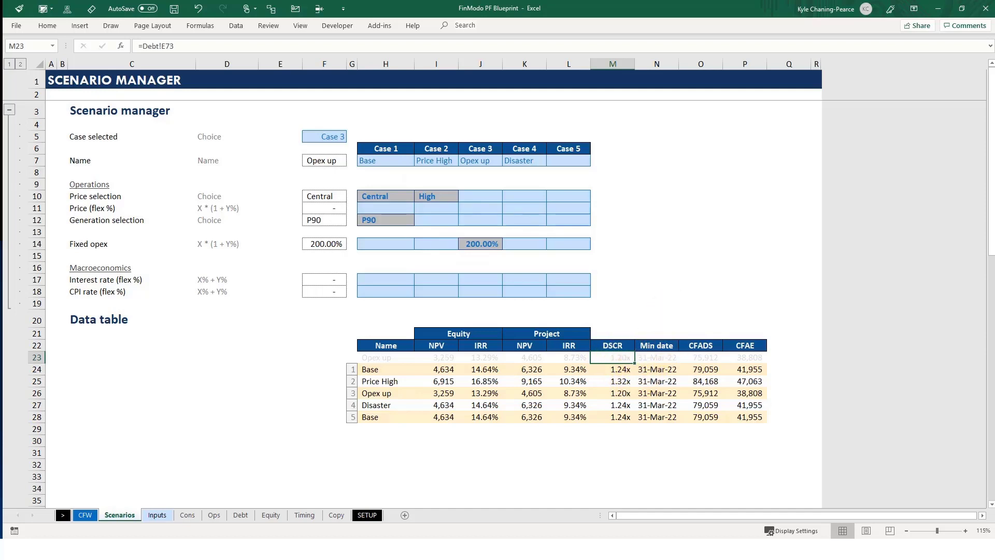
Step: Goal Seek M23 to 1 by changing J14 (1,077.74%), then widen column J
key("alt")
key("a")
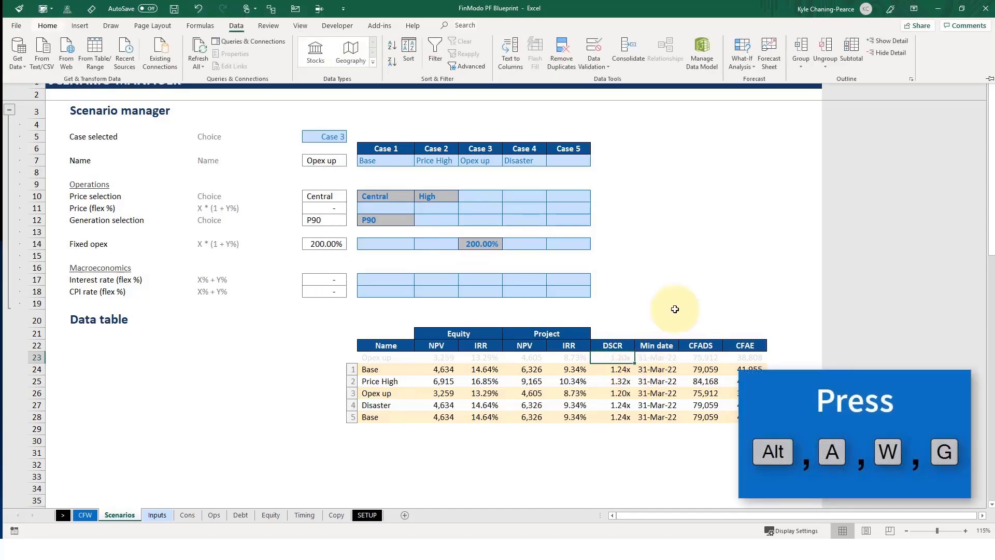
key("w")
key("g")
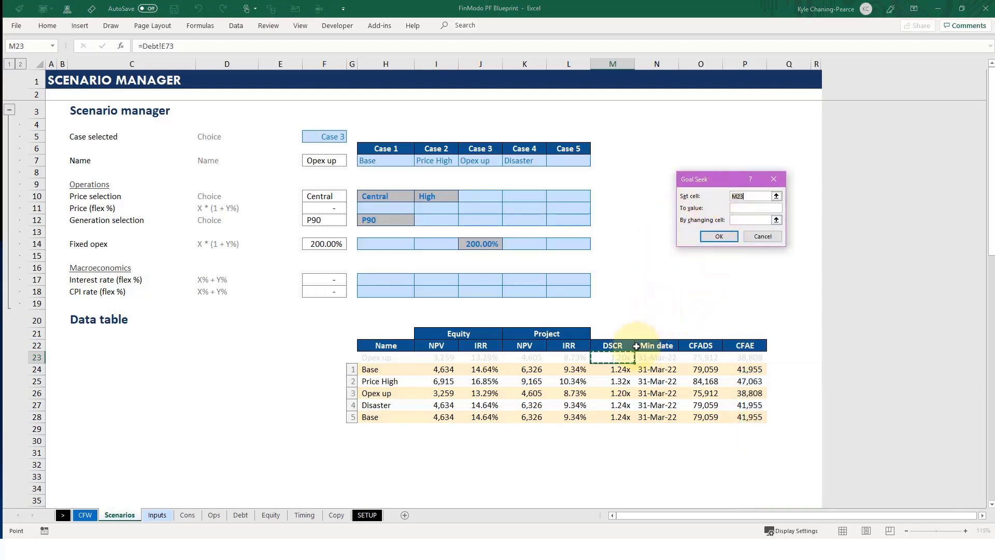
left_click(747, 209)
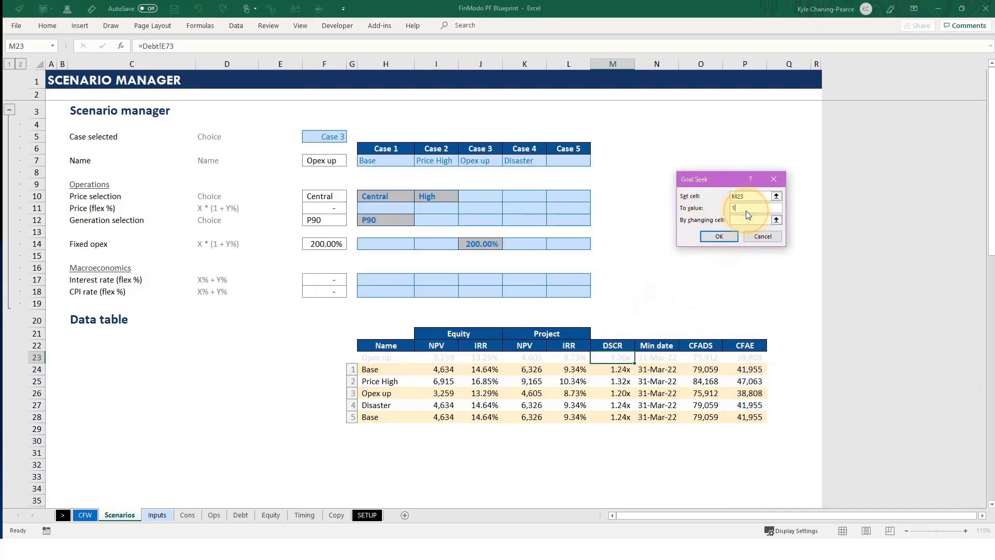
type("1")
left_click(474, 243)
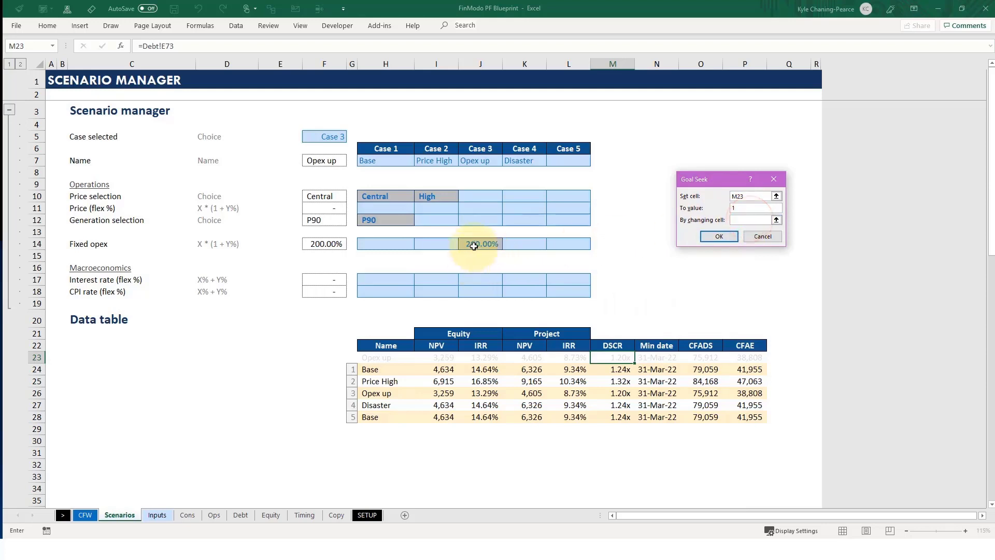
left_click(718, 237)
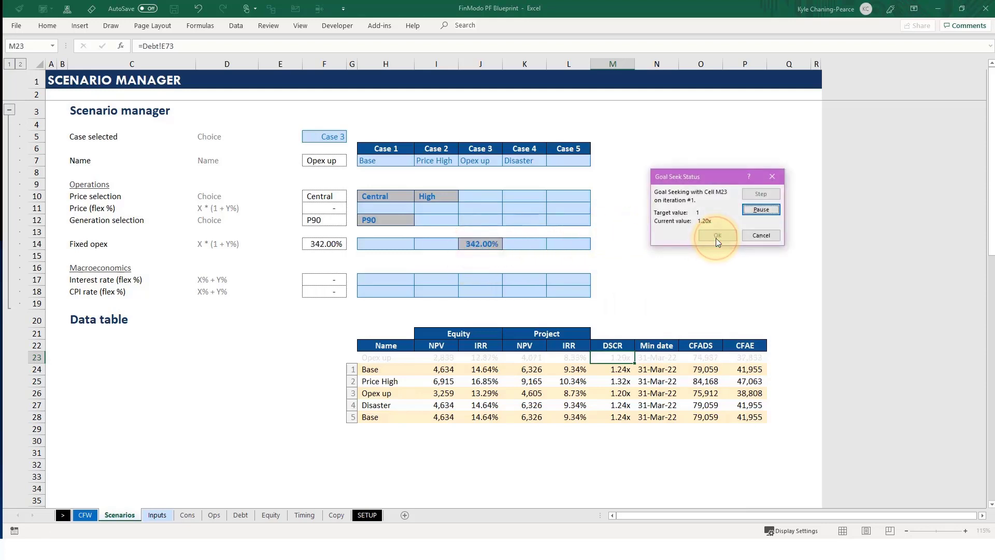
left_click(716, 236)
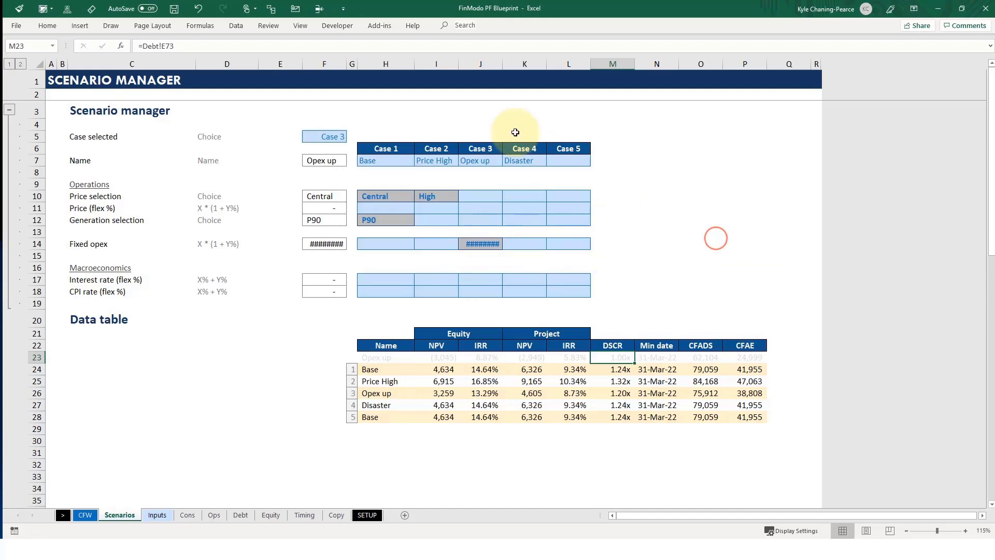
left_click_drag(504, 64, 510, 66)
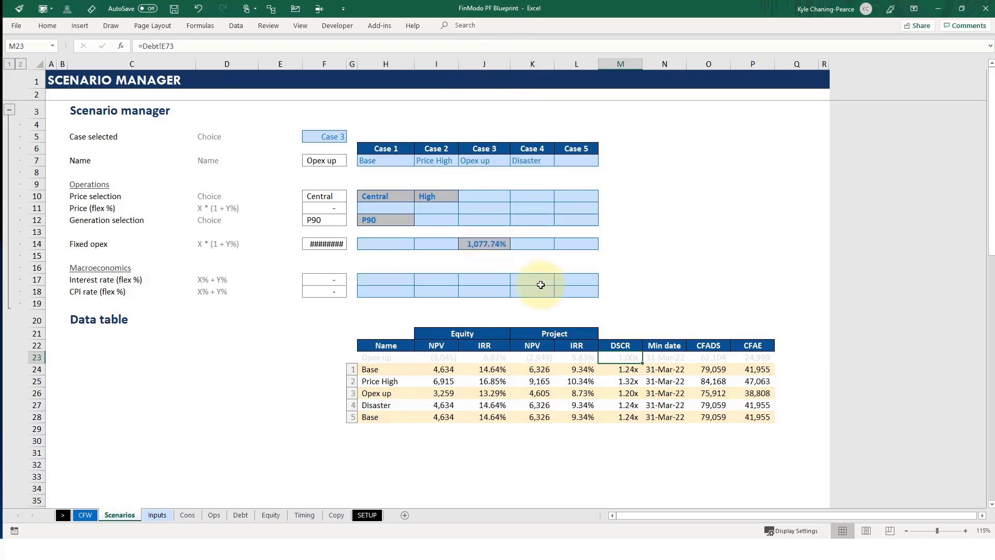
left_click(85, 515)
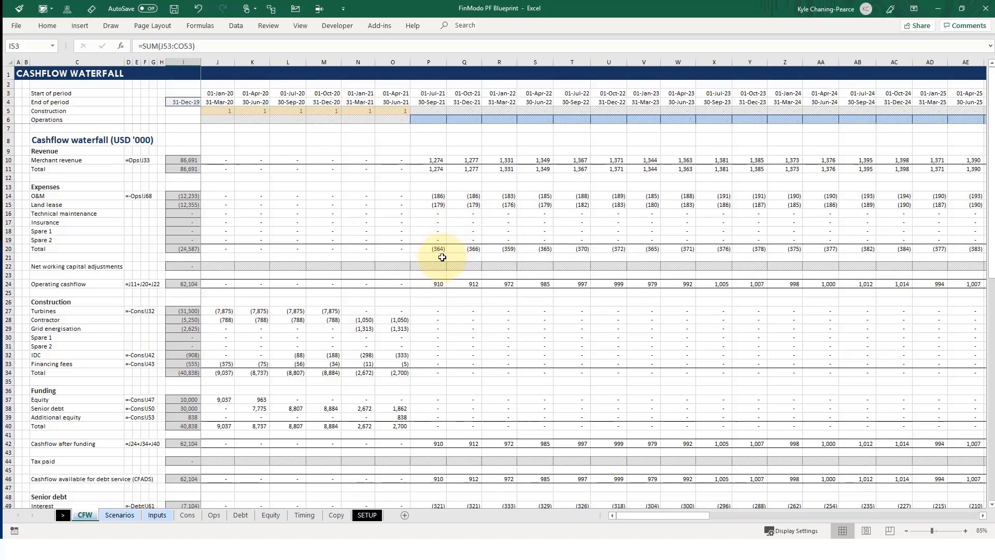
left_click(439, 196)
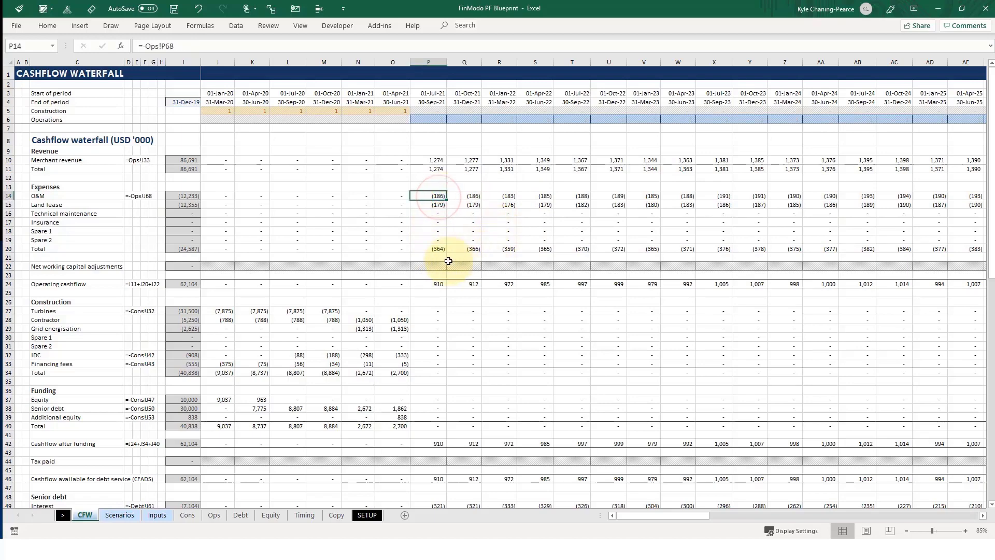
left_click(436, 249)
scroll(510, 258, "down", 3)
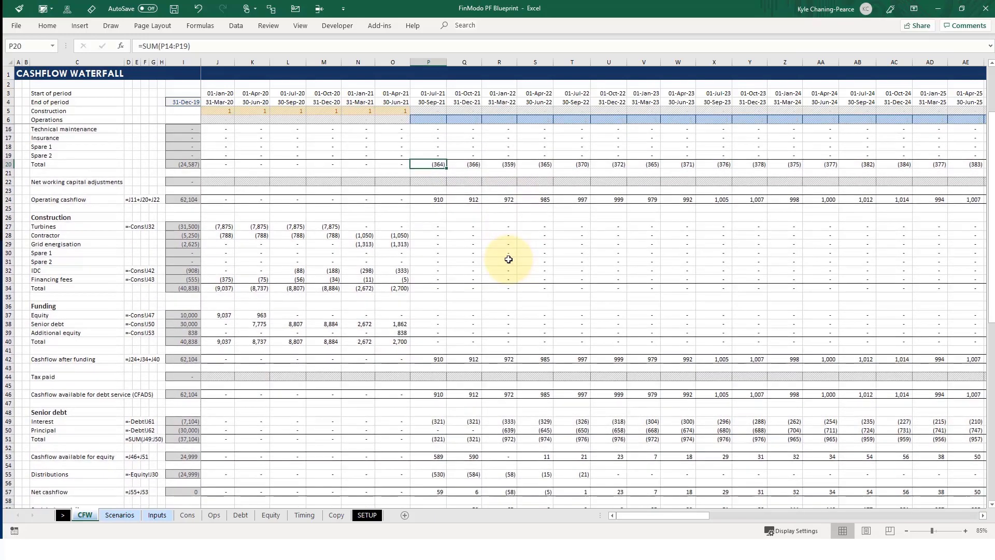
scroll(509, 259, "down", 5)
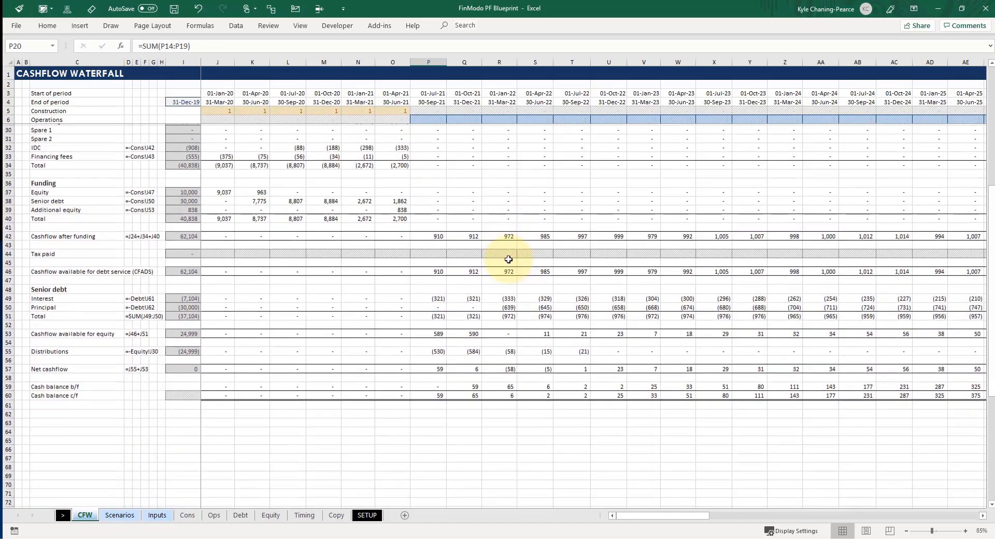
left_click(518, 333)
key("Up")
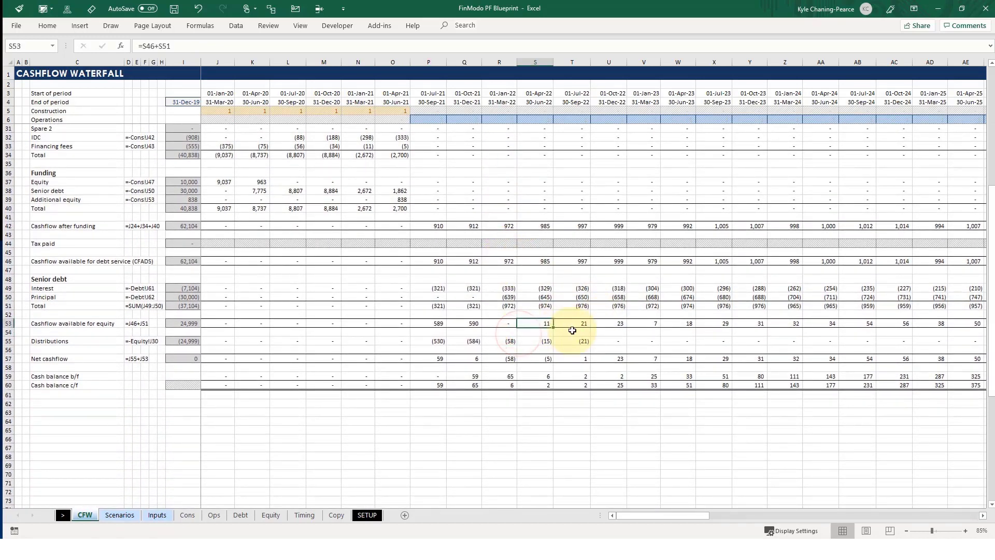
key("Right")
key("ctrl+Right")
key("Right")
key("Right")
key("Right")
key("Right")
key("Right")
key("Right")
key("Right")
key("Right")
key("Right")
key("Right")
key("Right")
key("Right")
key("Right")
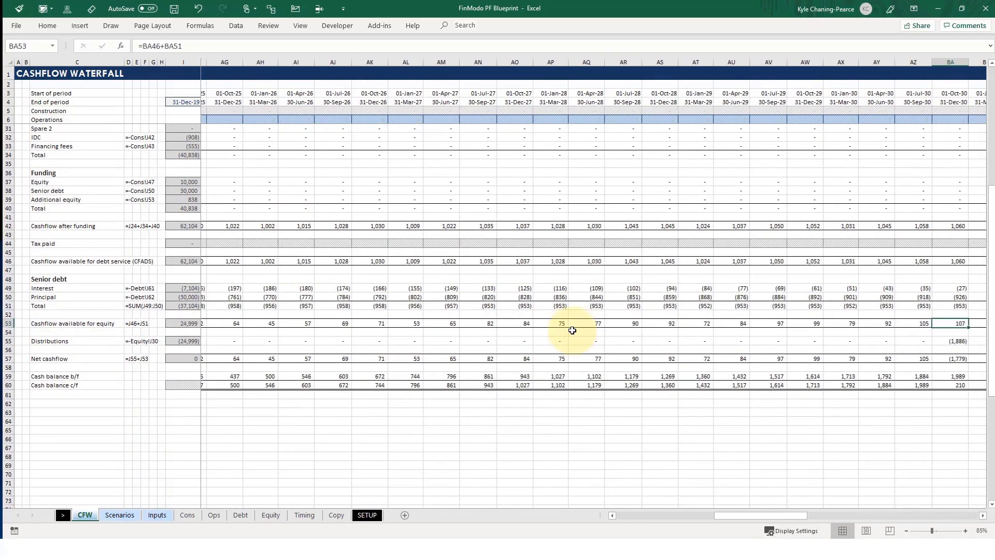
key("ctrl+Left")
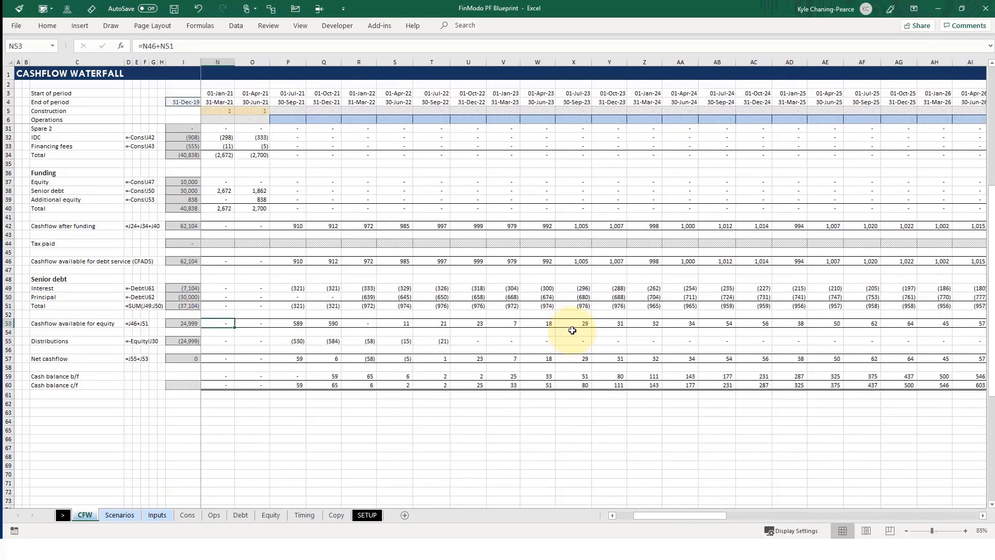
scroll(475, 263, "up", 1)
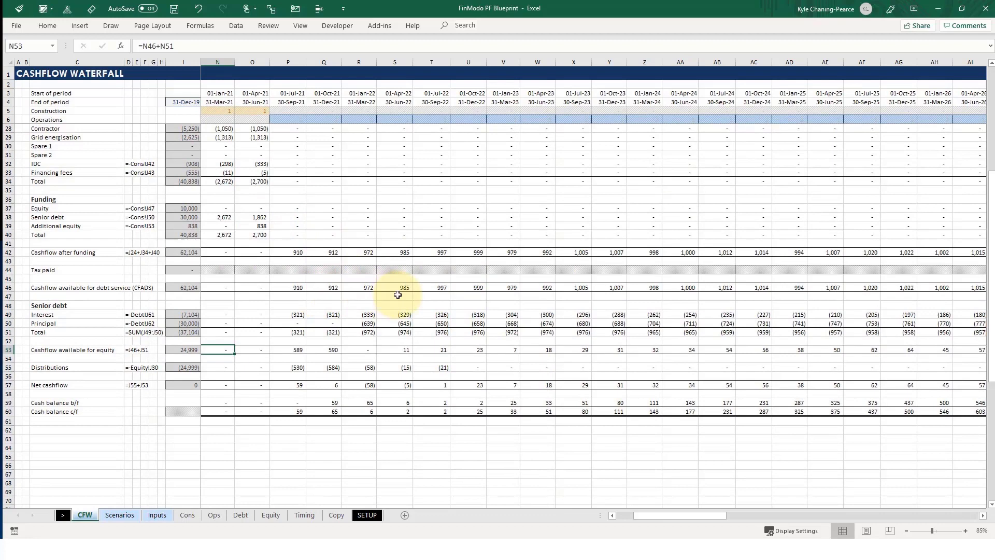
left_click(361, 289)
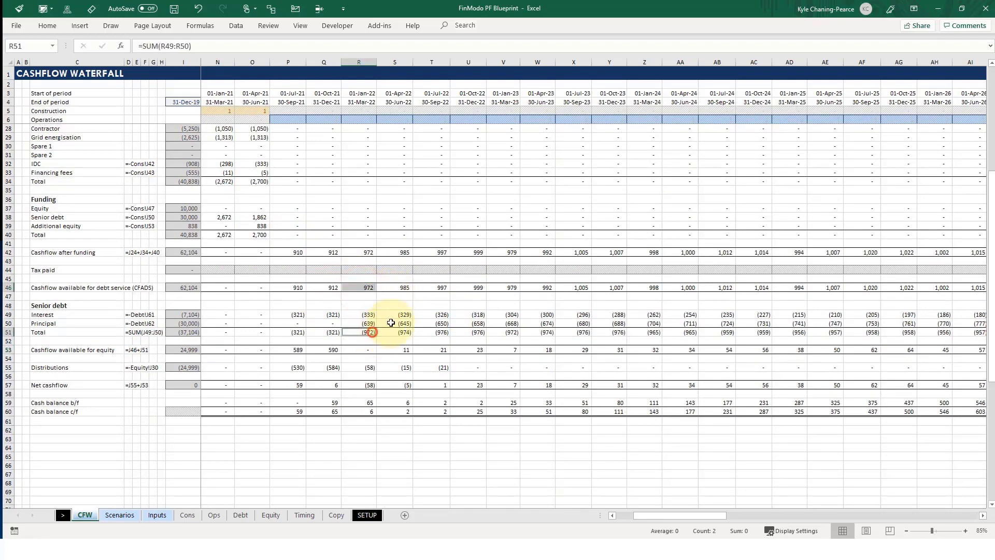
left_click(440, 288)
left_click(476, 288)
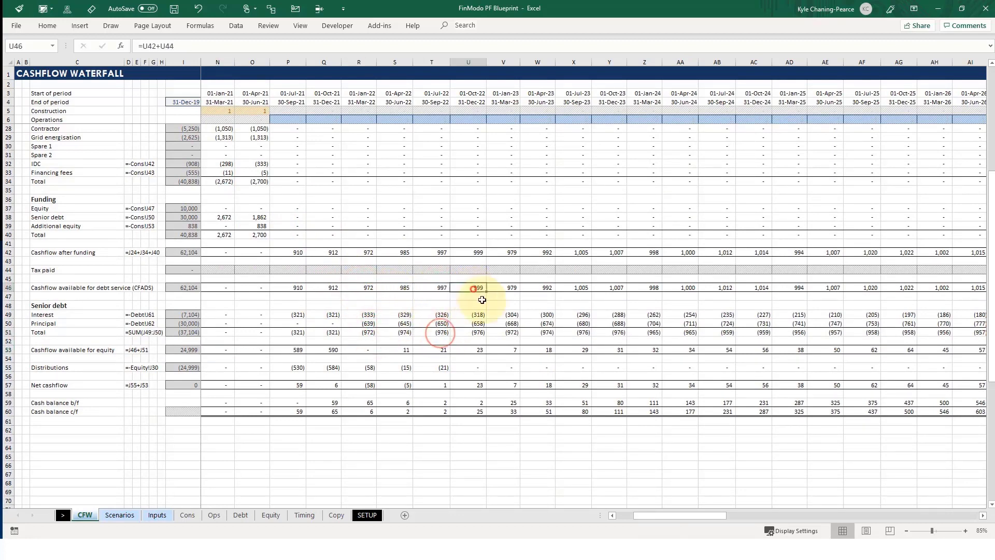
left_click(475, 333, "ctrl")
left_click(720, 287)
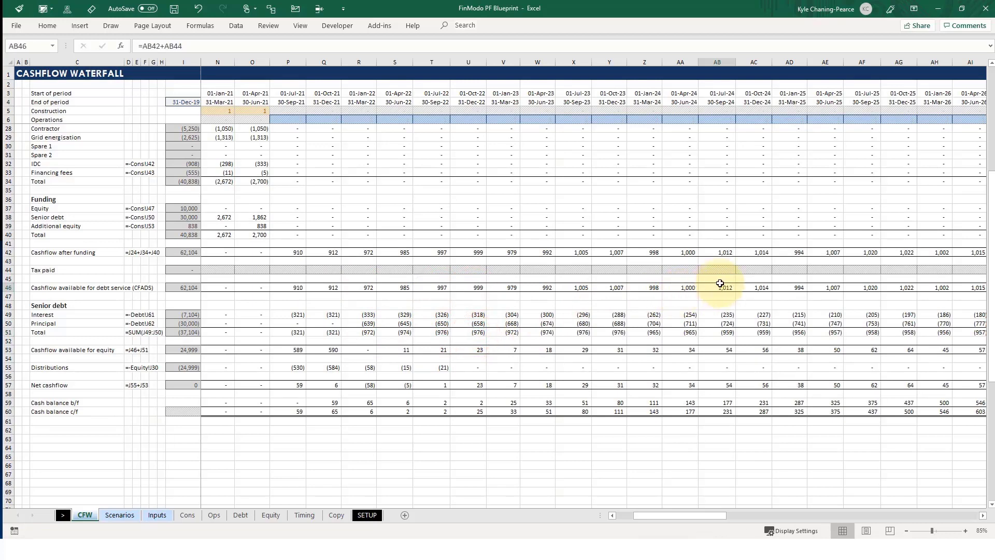
left_click(810, 289)
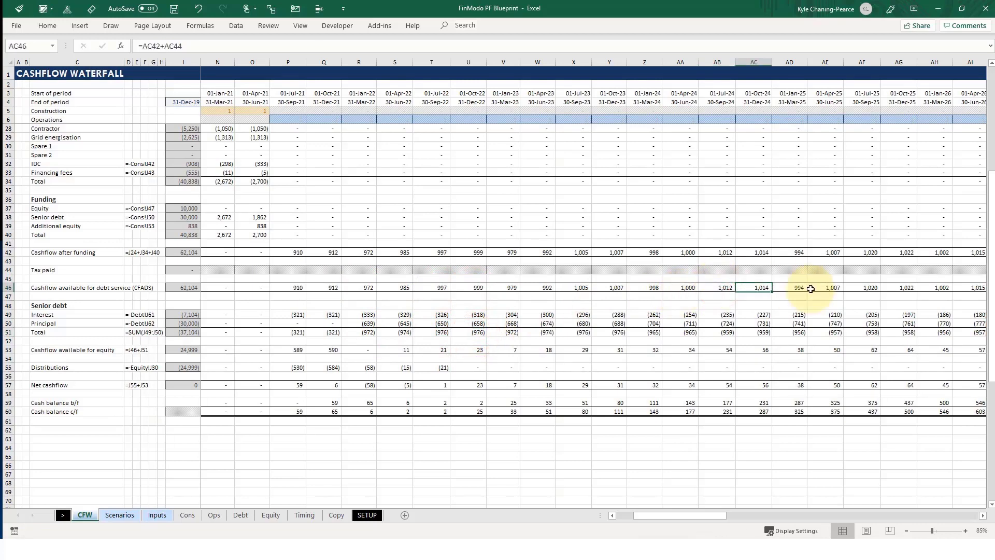
left_click(118, 519)
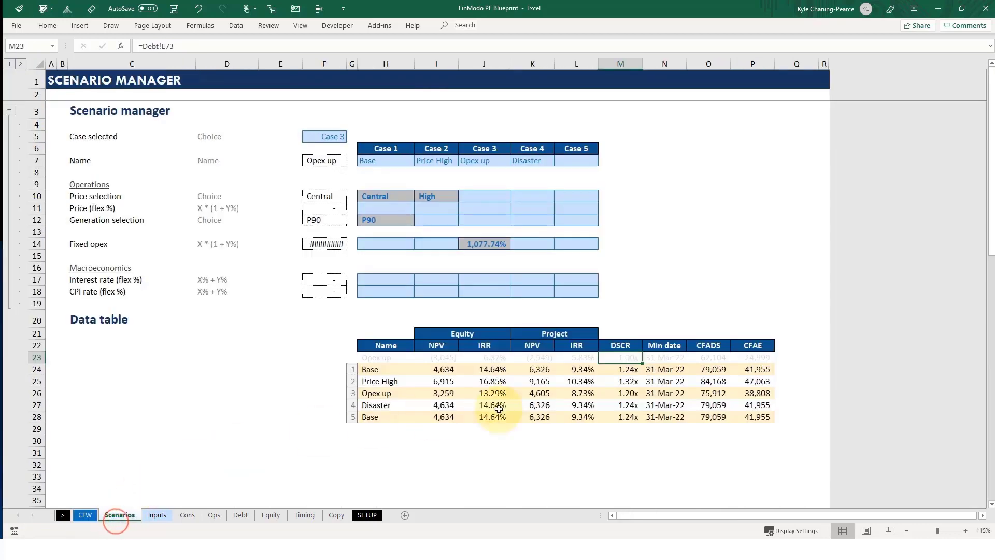
left_click(679, 357)
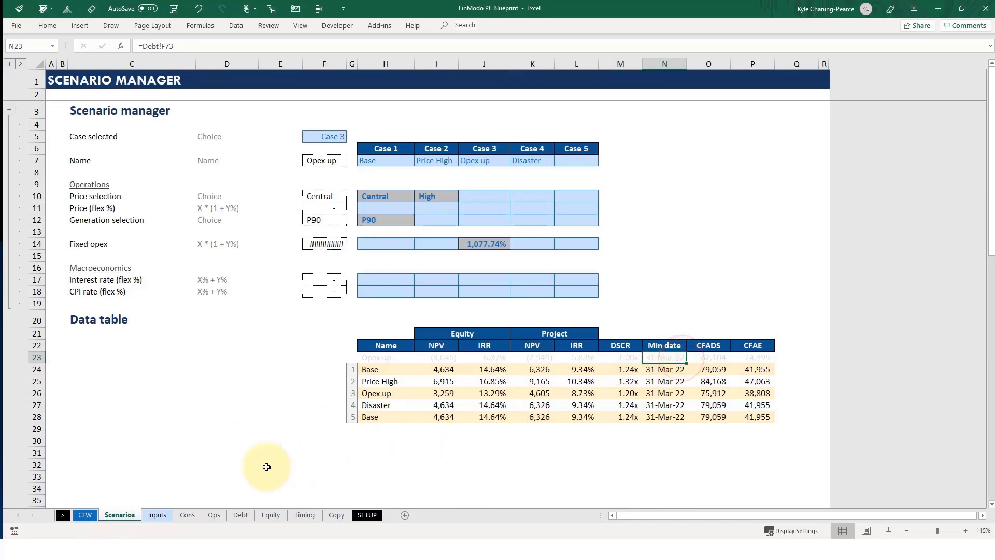
left_click(85, 514)
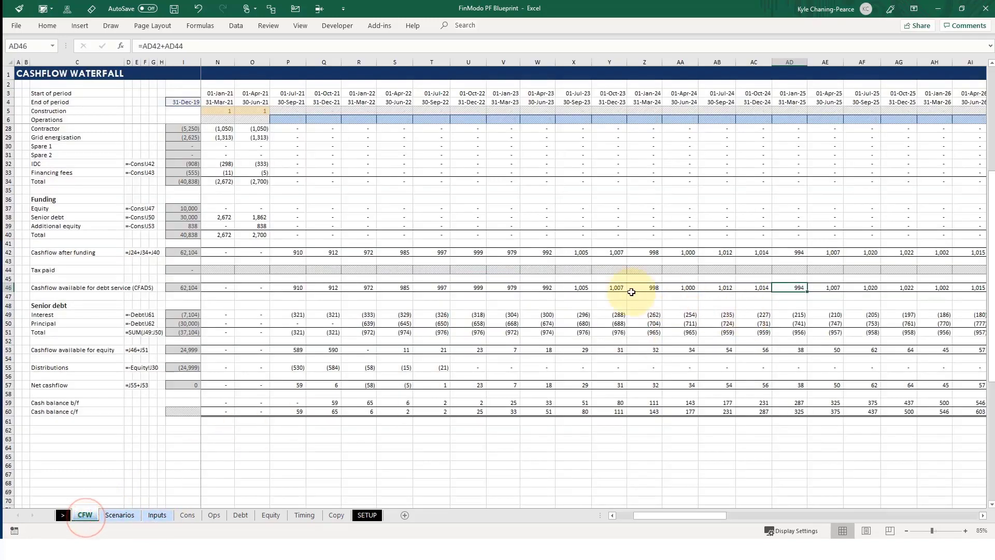
left_click(372, 104)
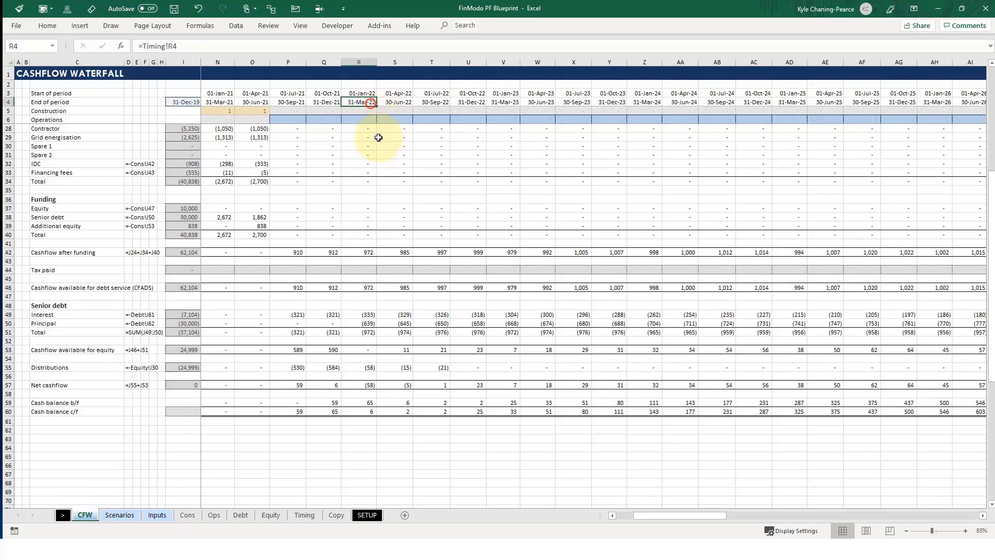
left_click(369, 286)
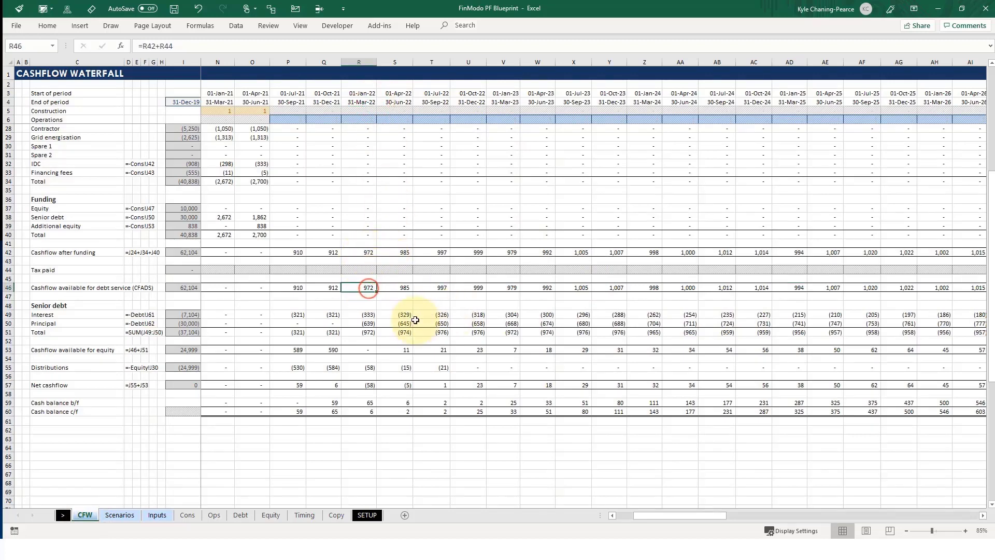
left_click(369, 333, "ctrl")
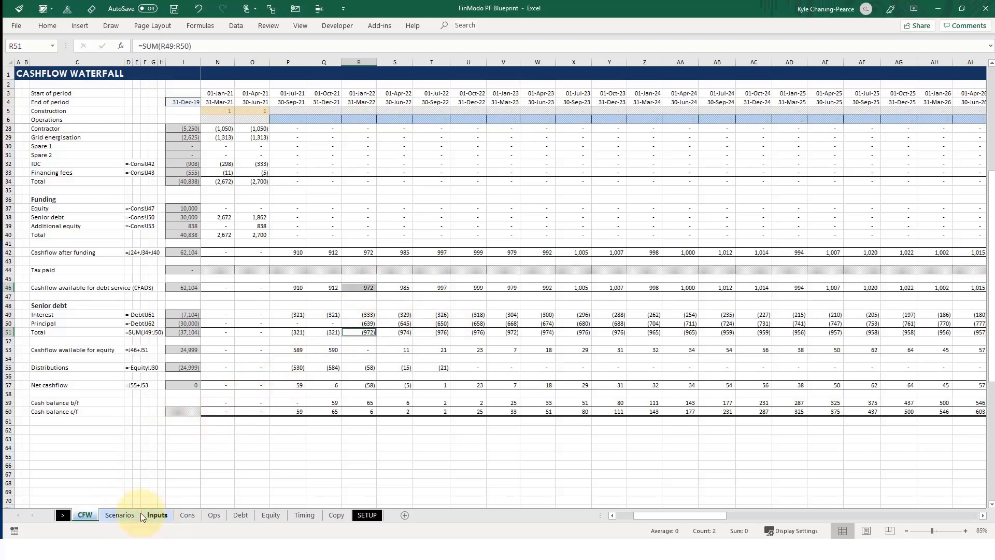
left_click(119, 515)
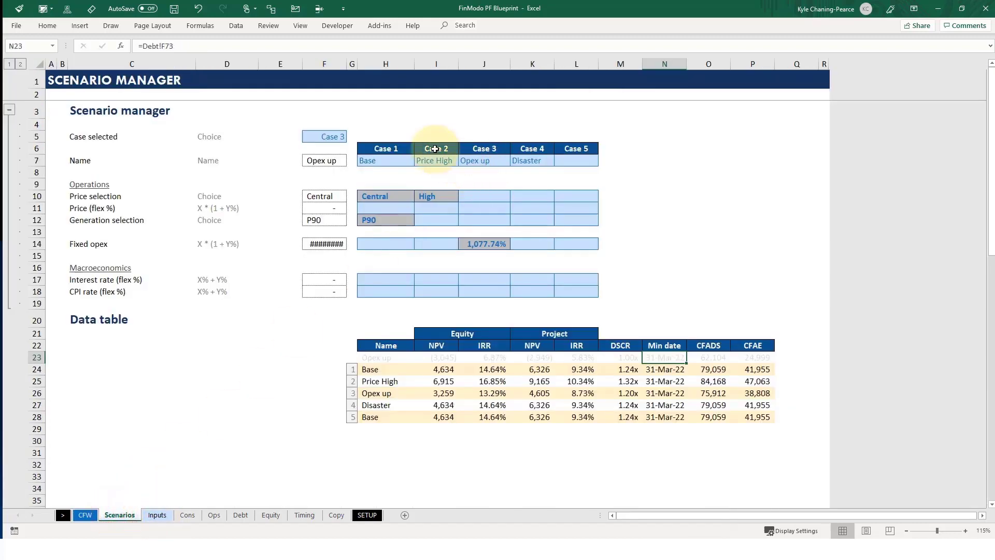
left_click_drag(436, 149, 441, 245)
left_click_drag(481, 151, 511, 240)
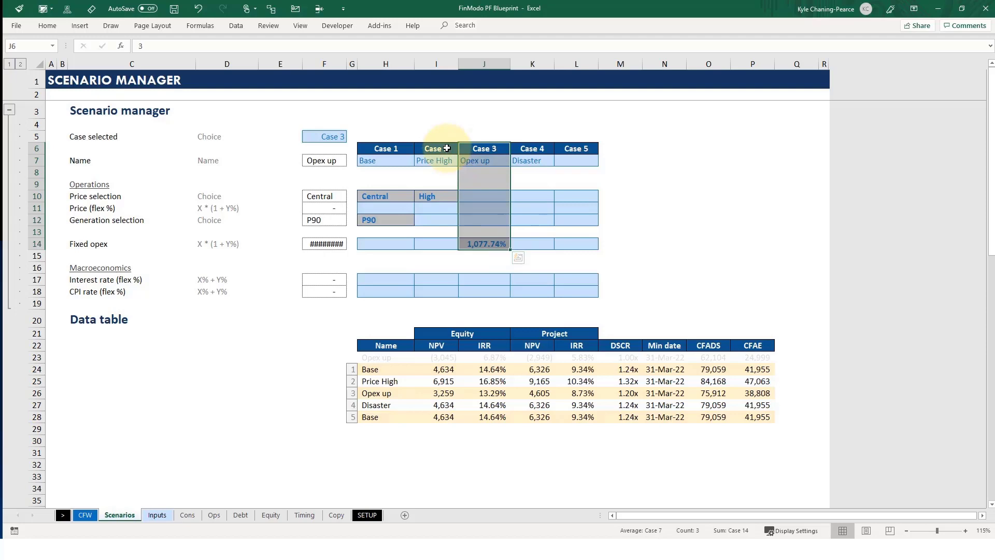
left_click(532, 149)
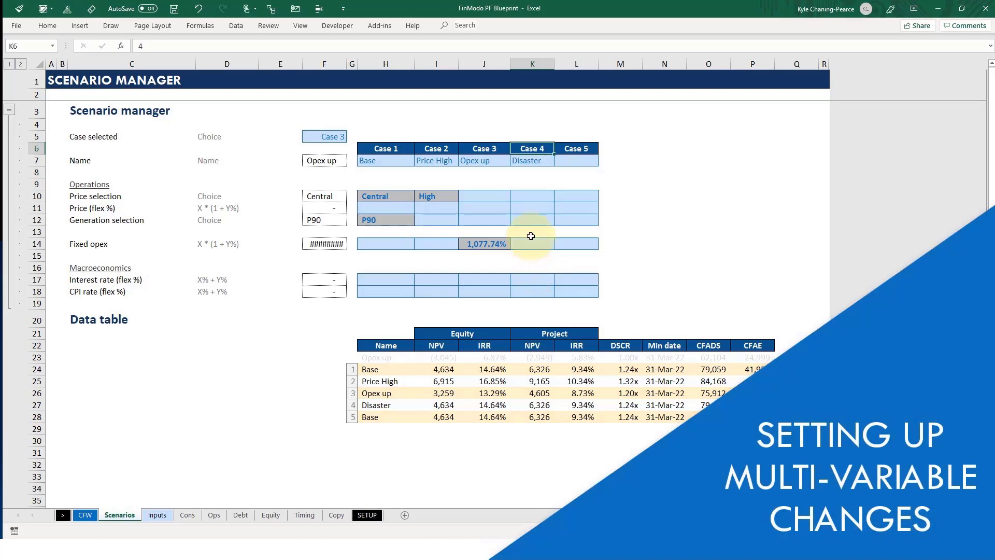
left_click(542, 163)
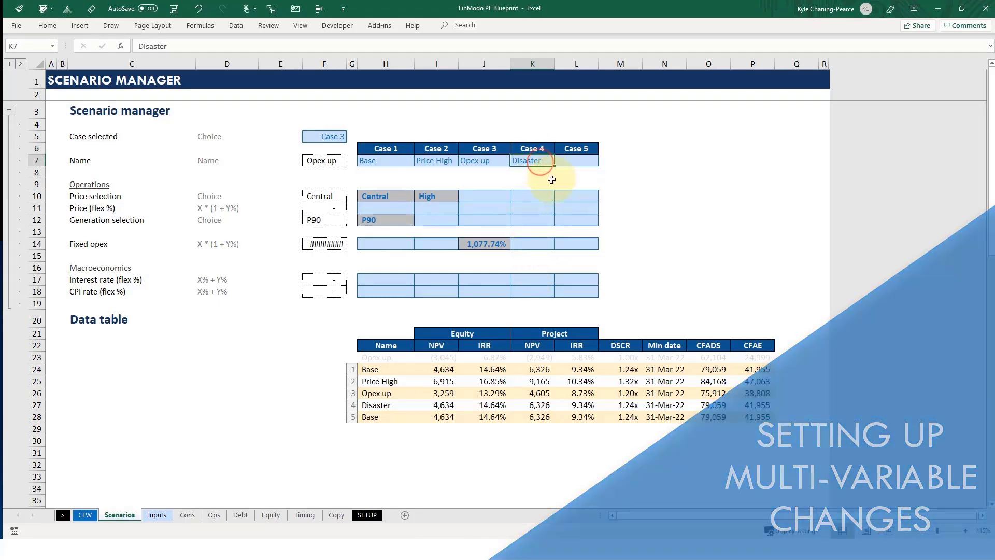
Step: Give the Disaster case Low price, -5% price flex and P90 generation
left_click(546, 197)
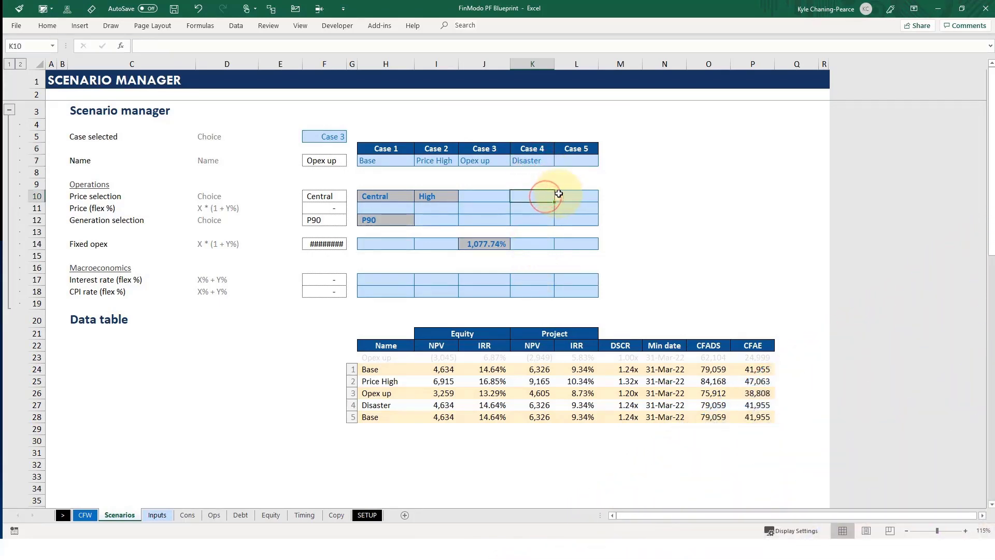
left_click(560, 196)
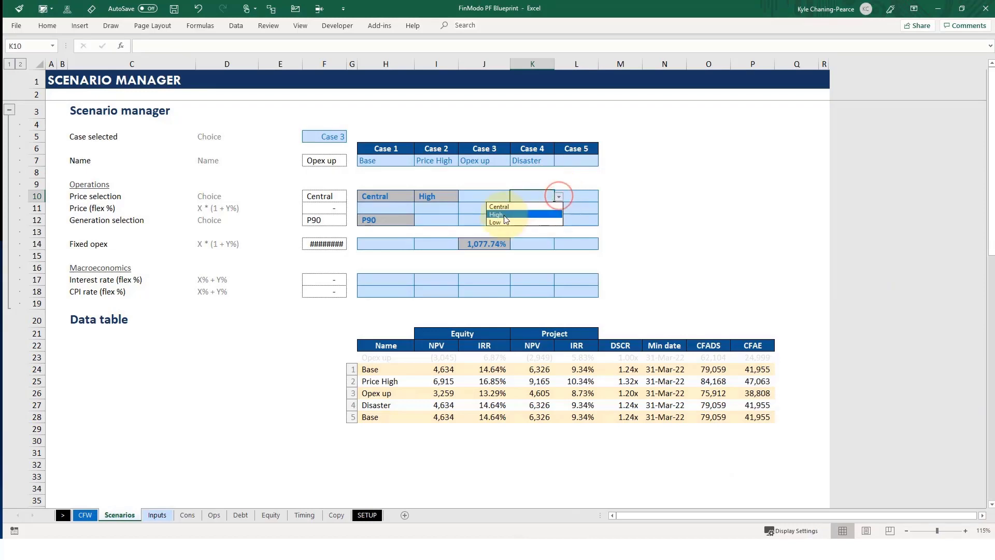
left_click(508, 223)
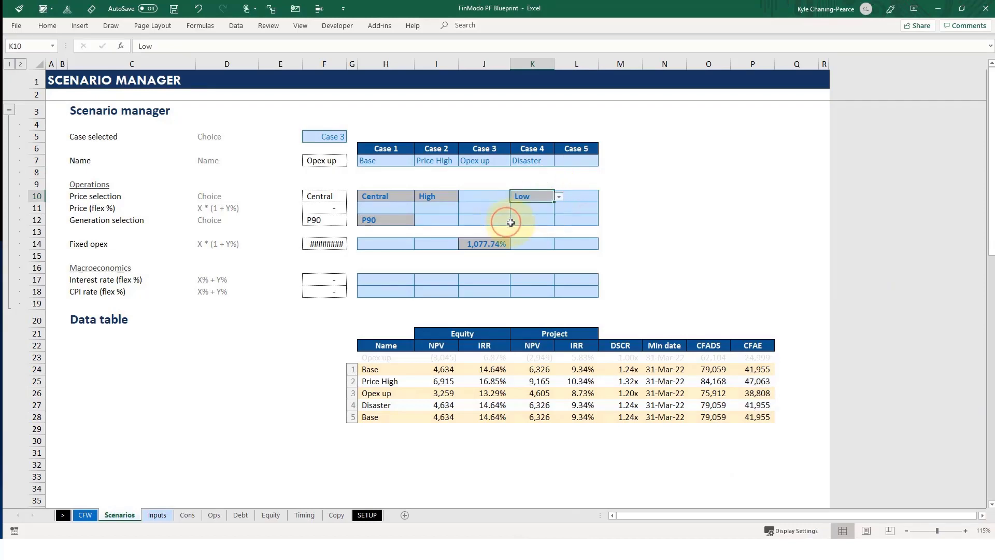
left_click(538, 211)
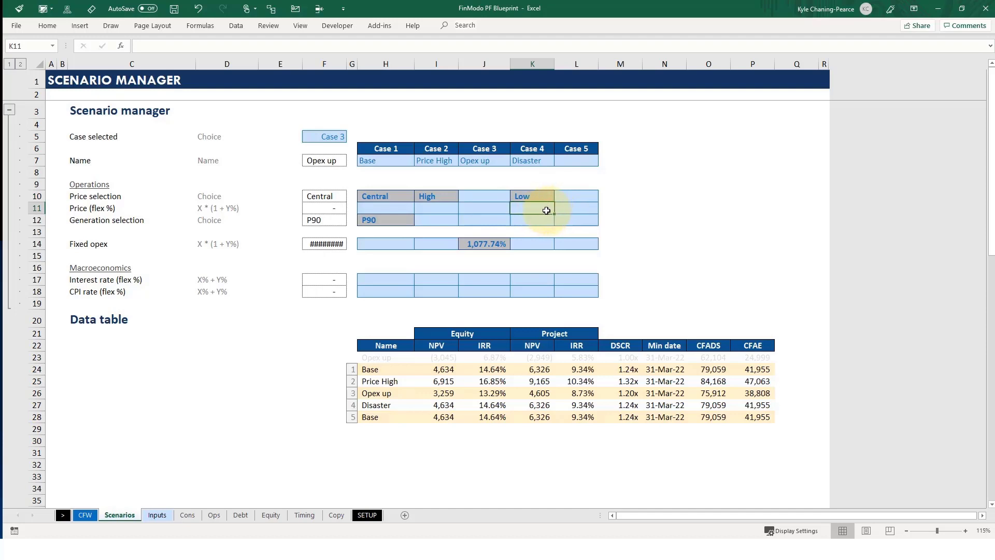
type("-5%")
key("Return")
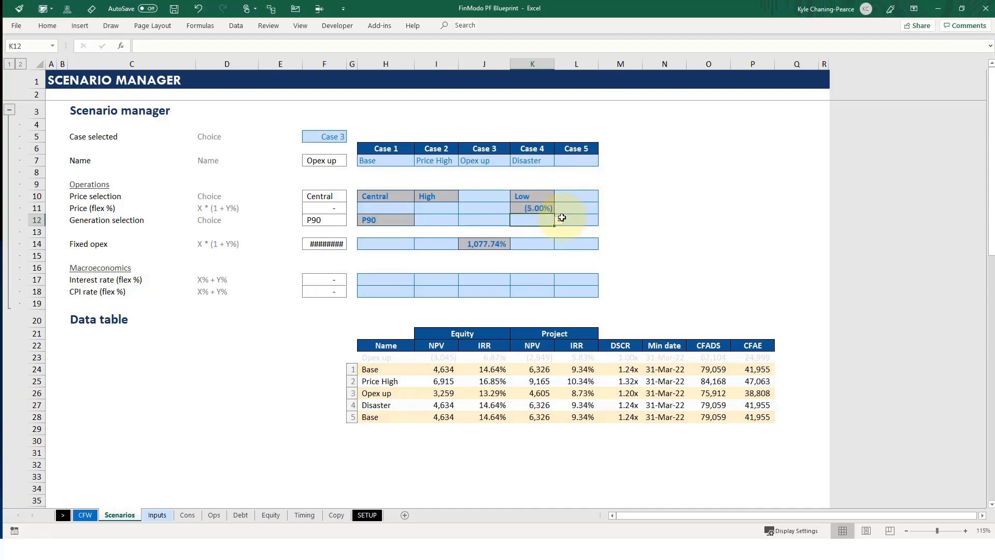
left_click(559, 220)
left_click(523, 245)
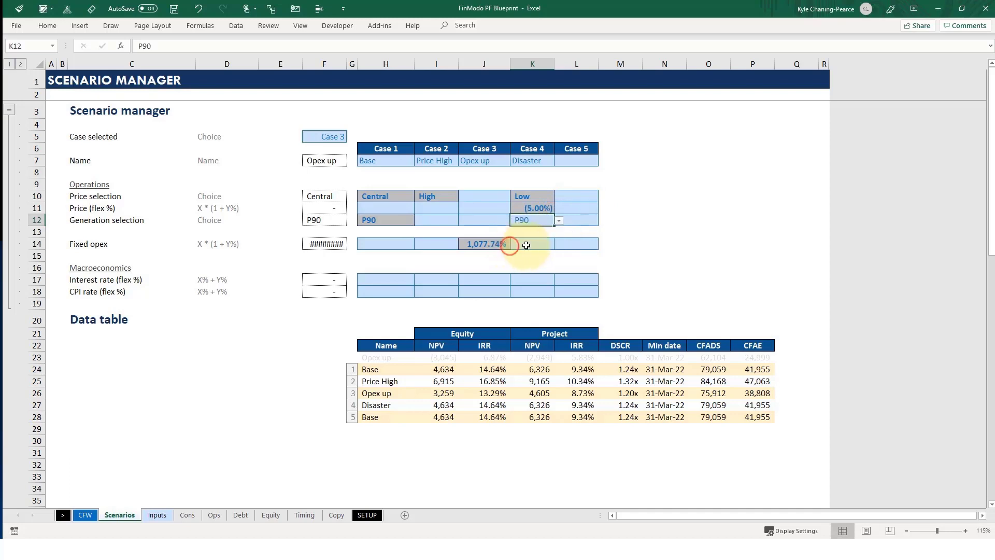
Step: Enter 2% interest and 1% CPI flex for the Disaster case, then recalculate with F9
left_click(545, 277)
type("2%")
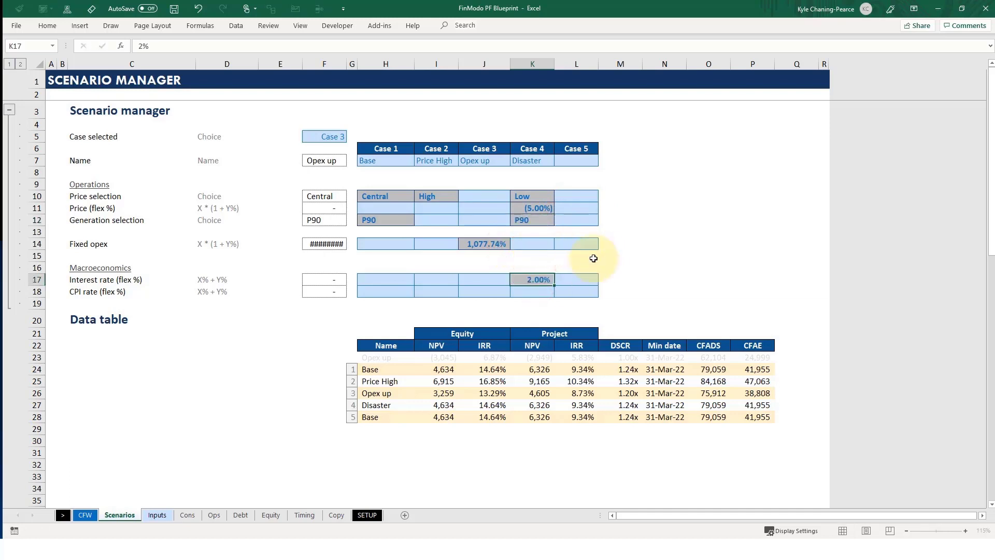
key("Return")
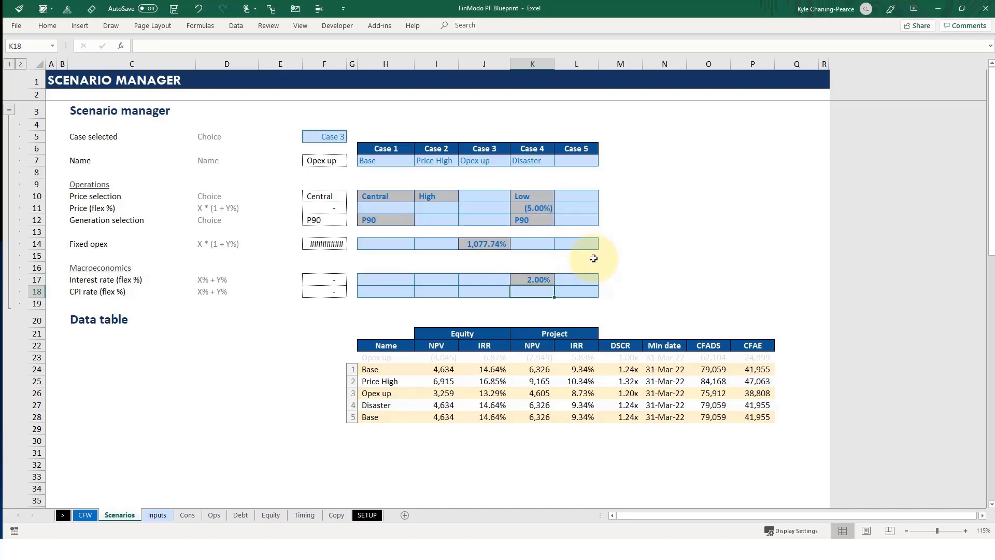
type("1%")
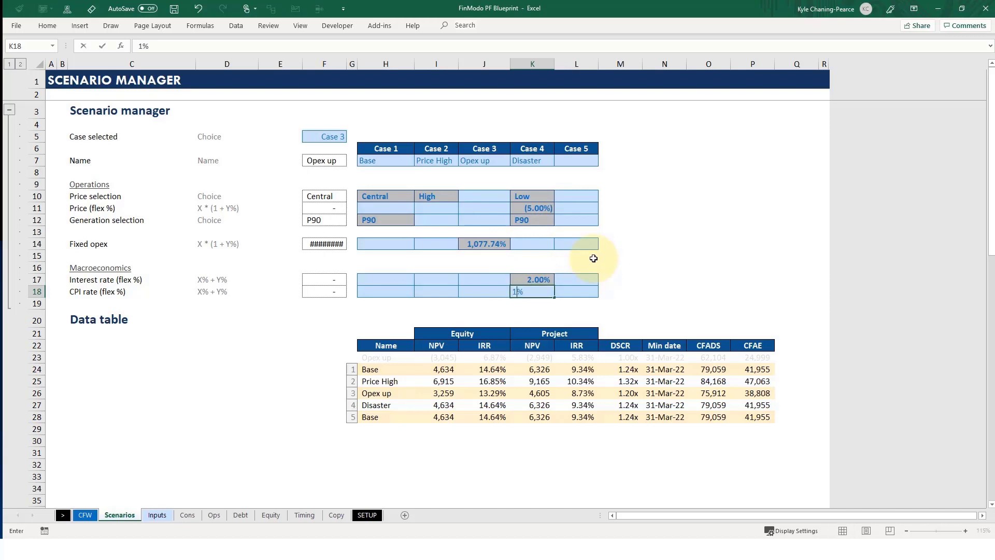
key("Return")
left_click(492, 238)
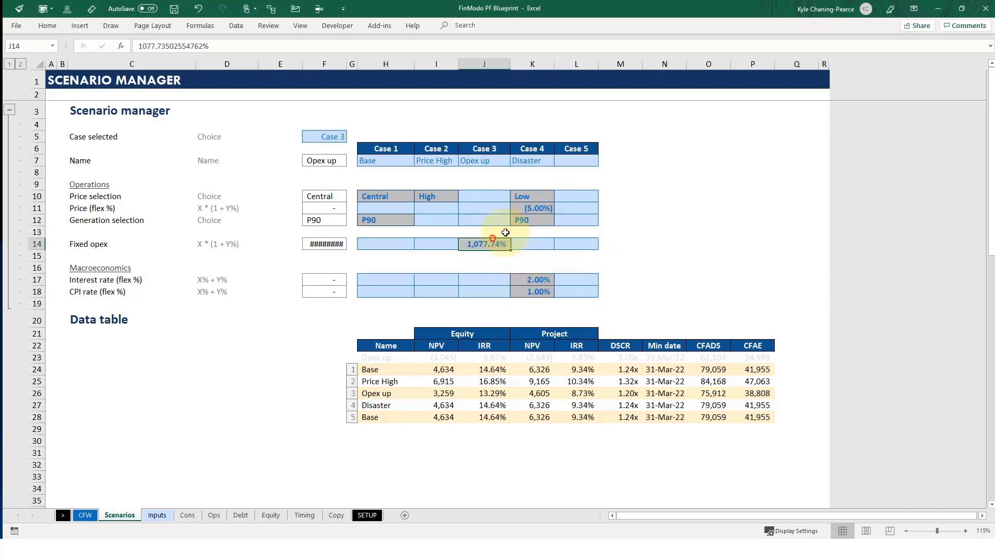
left_click(539, 289)
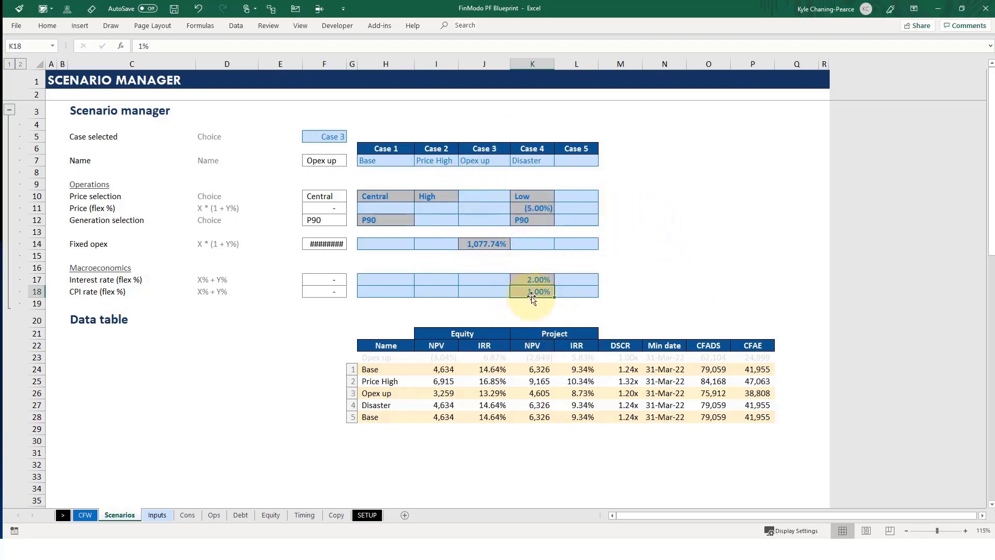
key("F9")
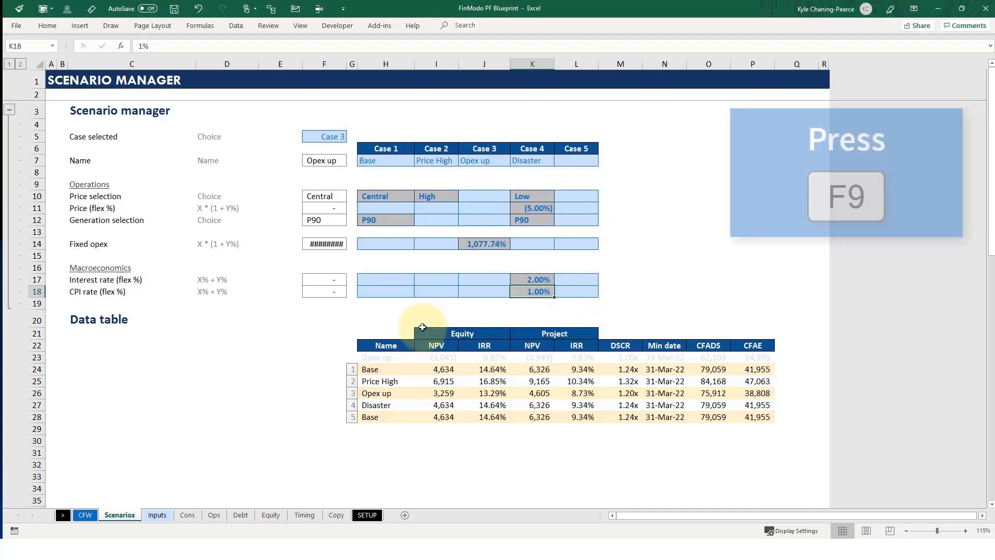
left_click(440, 405)
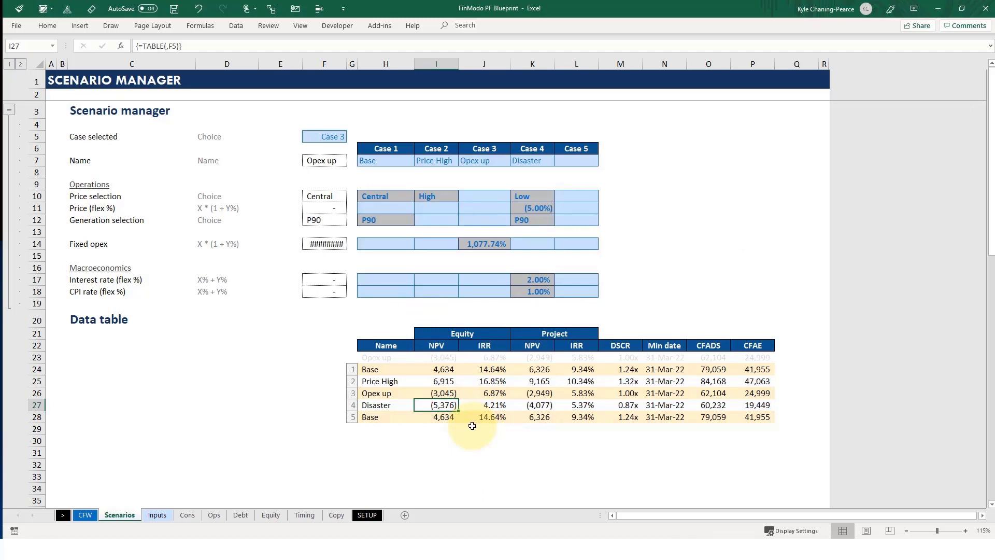
left_click(486, 406)
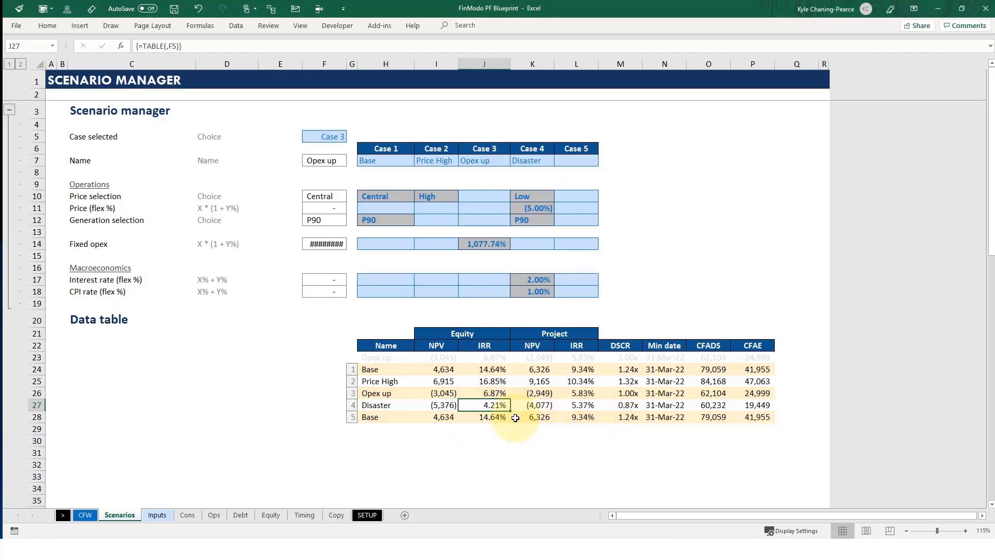
left_click(628, 405)
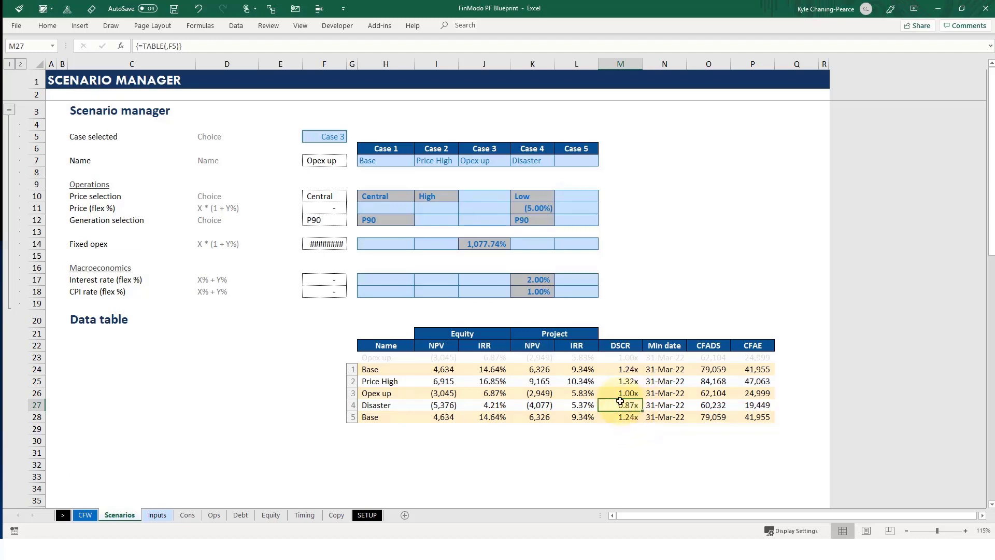
left_click(535, 181)
left_click_drag(535, 181, 539, 292)
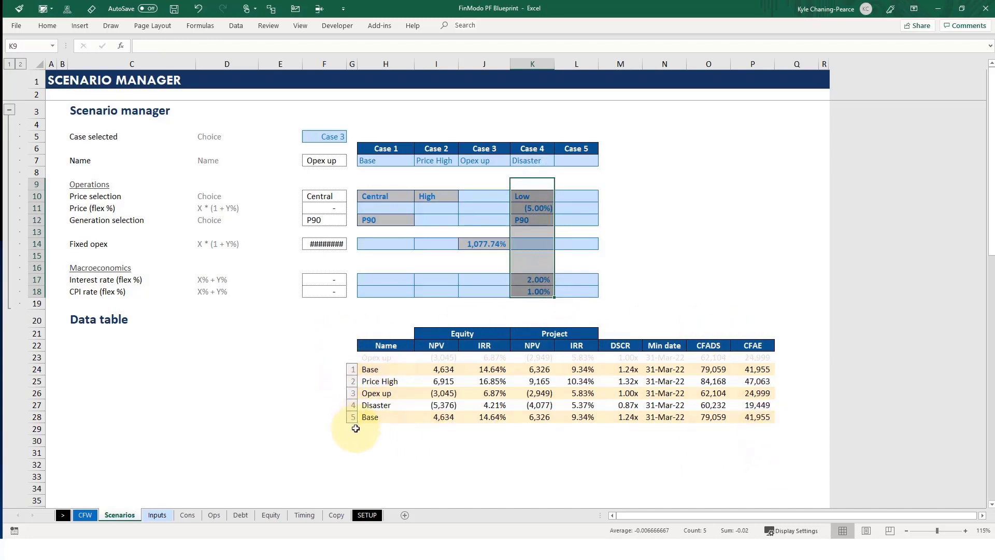
left_click_drag(443, 162, 444, 243)
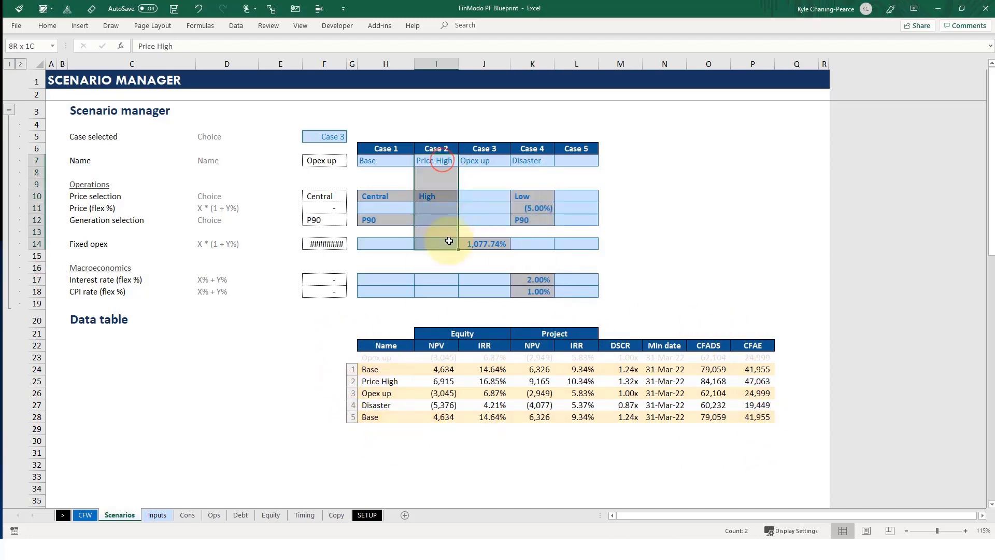
left_click_drag(485, 160, 498, 248)
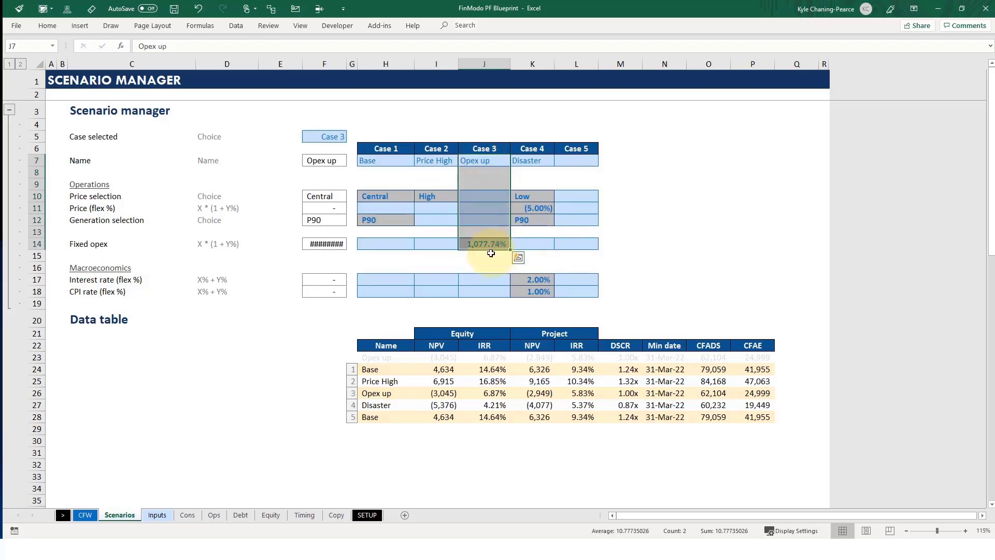
left_click(442, 197)
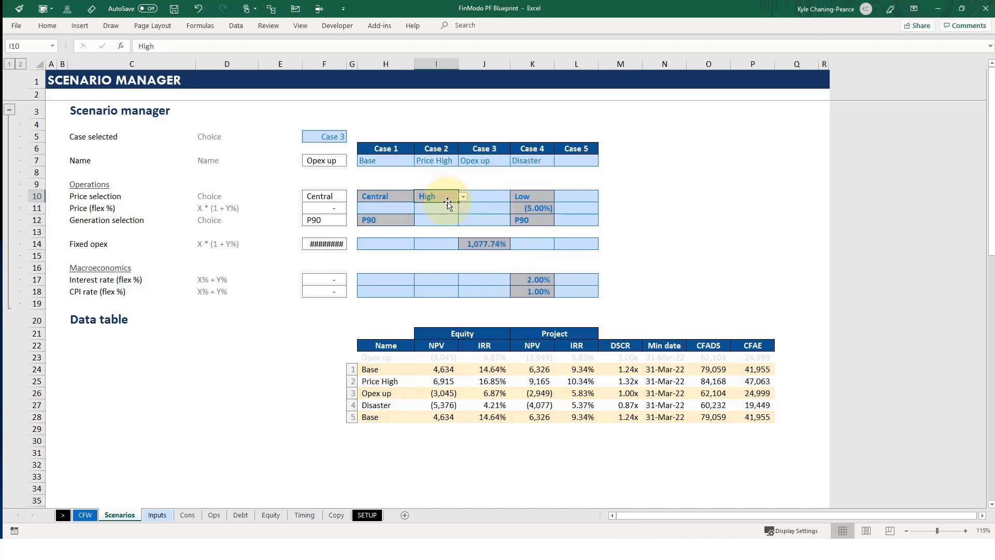
left_click_drag(444, 381, 497, 383)
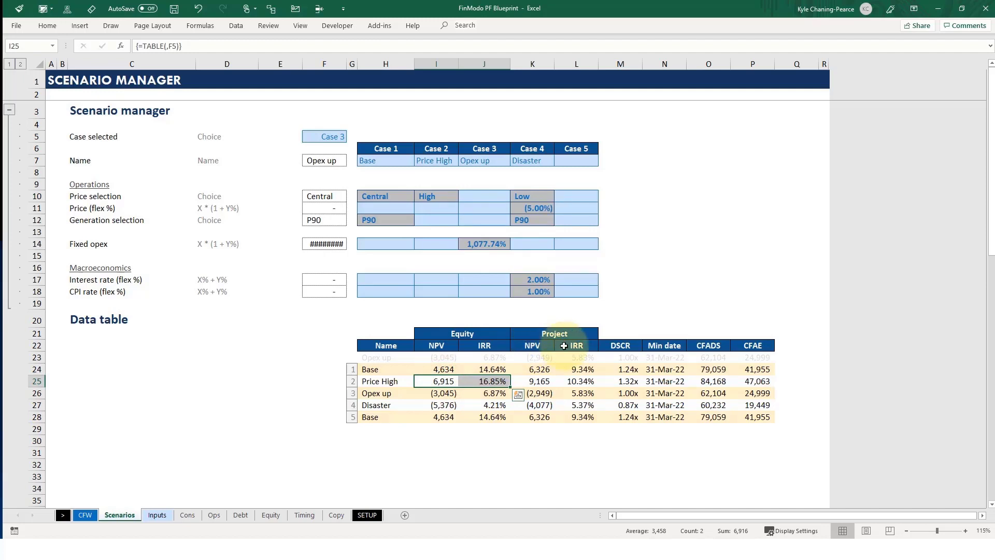
left_click(432, 346)
left_click_drag(458, 346, 501, 348)
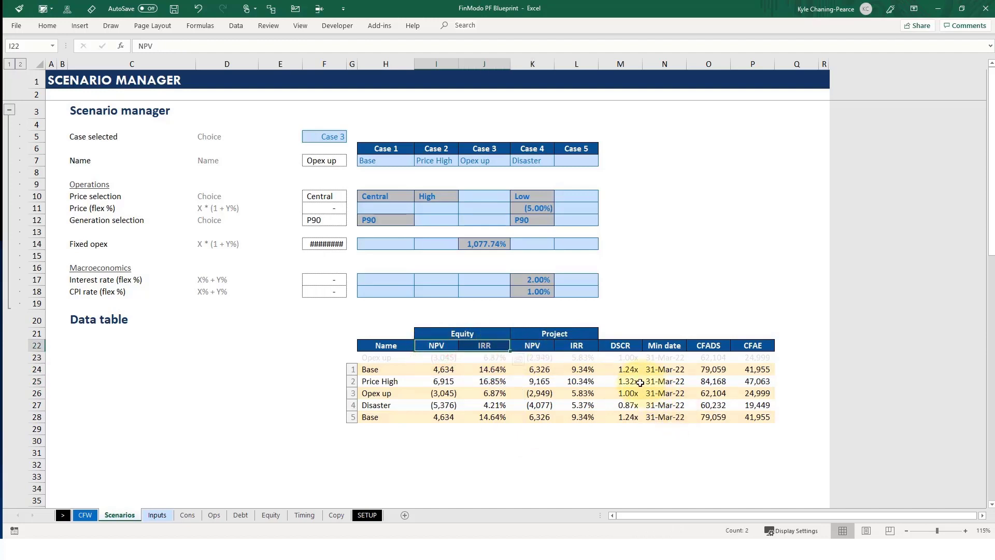
left_click_drag(618, 345, 767, 418)
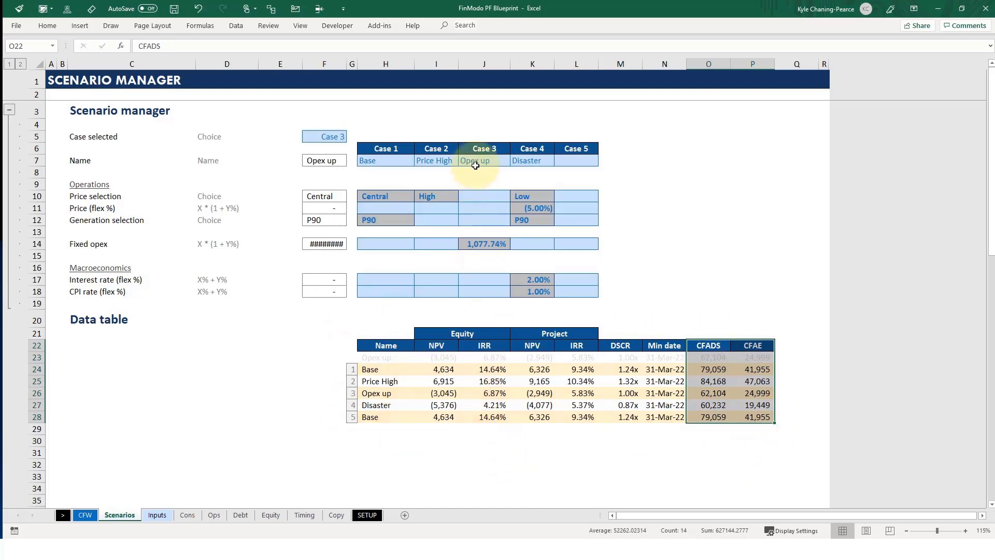
left_click(435, 158)
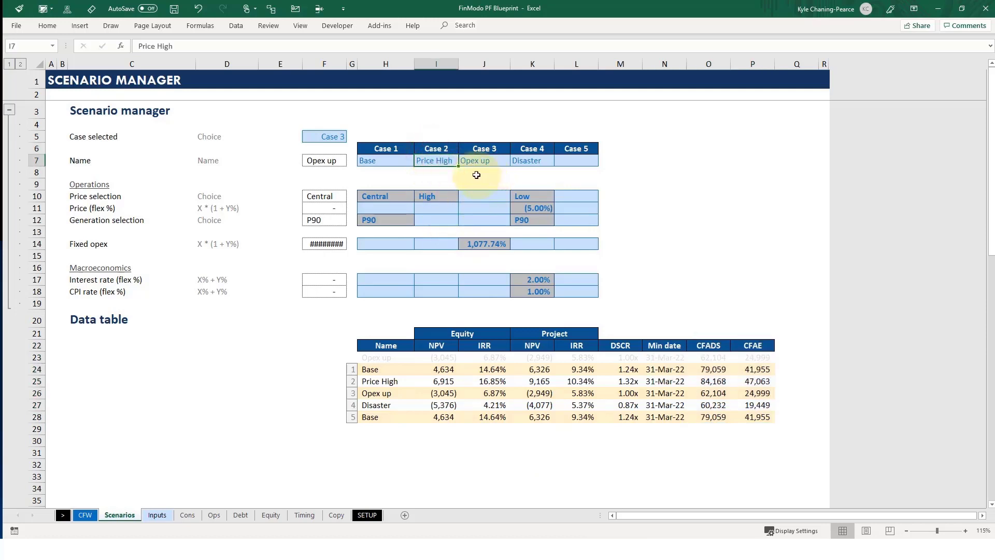
left_click(488, 160)
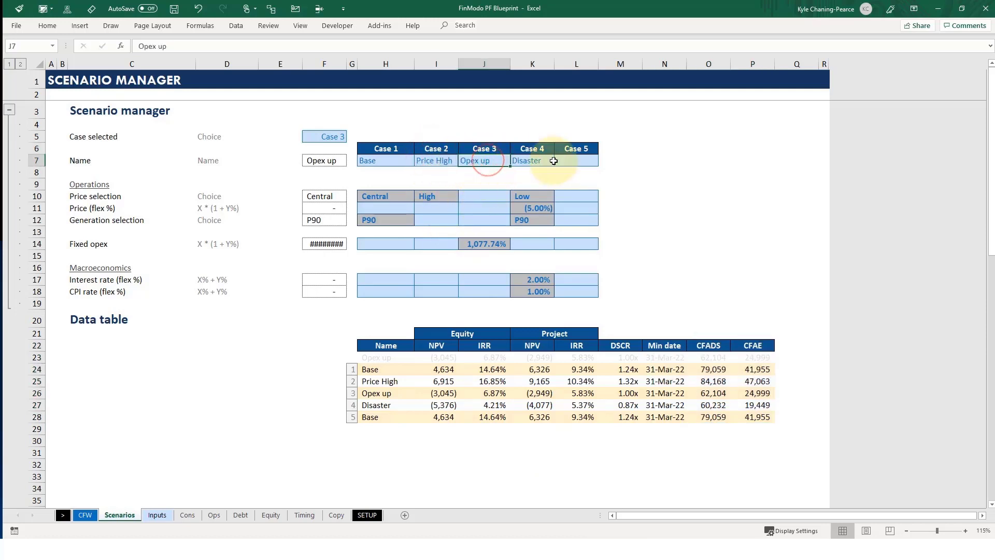
left_click(540, 279)
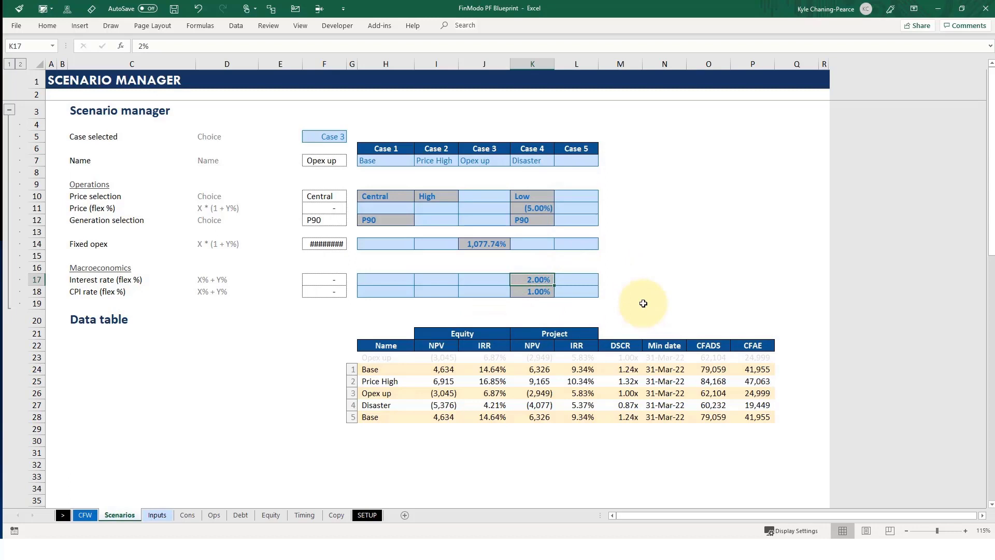
left_click(492, 369)
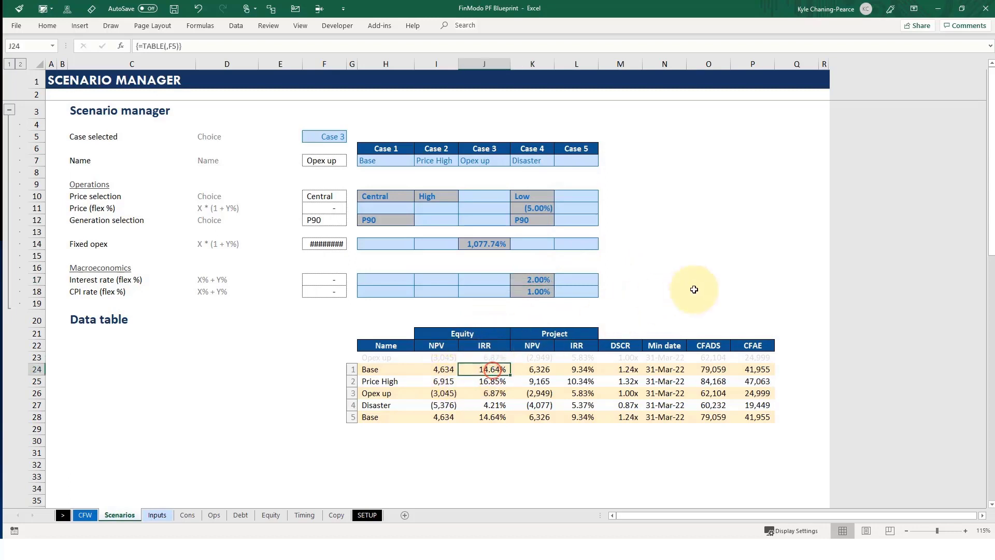